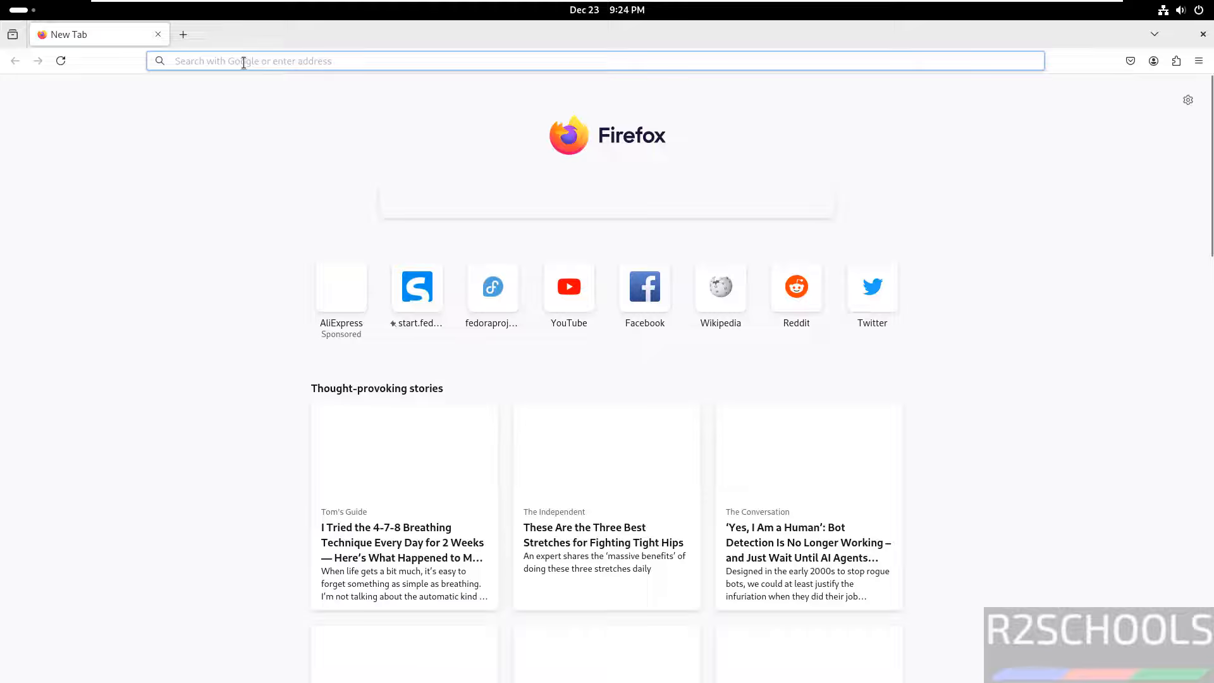
Load vmware.com in Firefox.
{"action": "left_click", "coordinate": [244, 63]}
{"action": "type", "text": "vmware.com"}
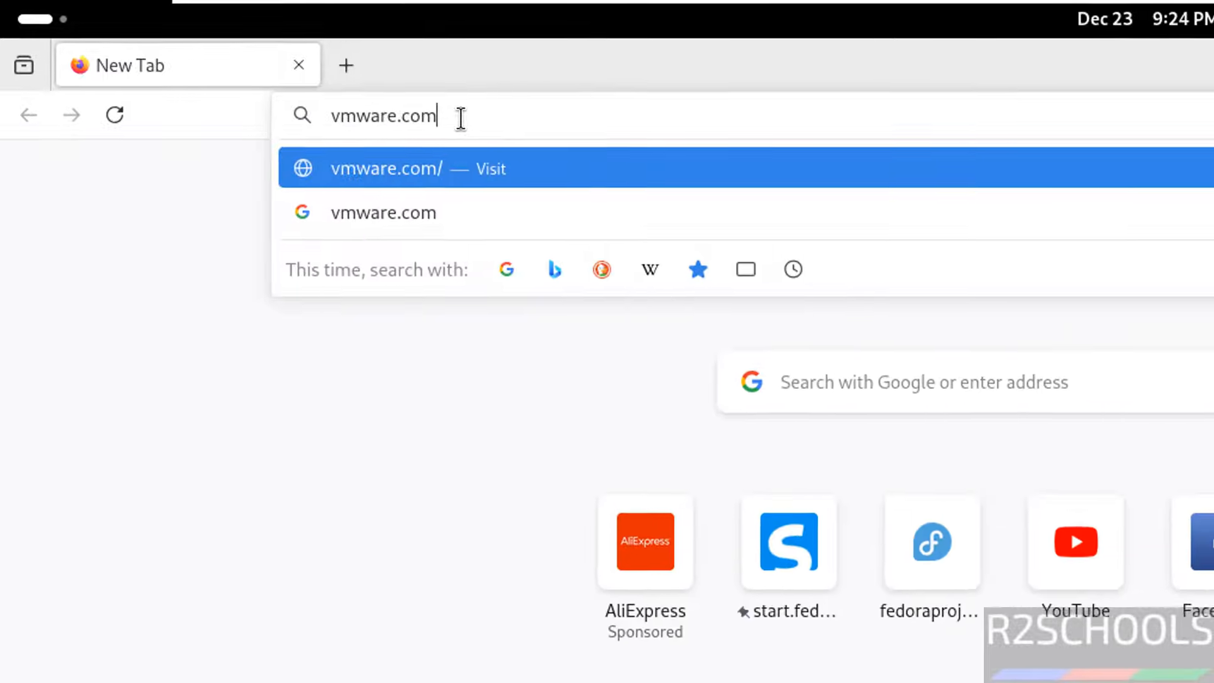
{"action": "key", "text": "Return"}
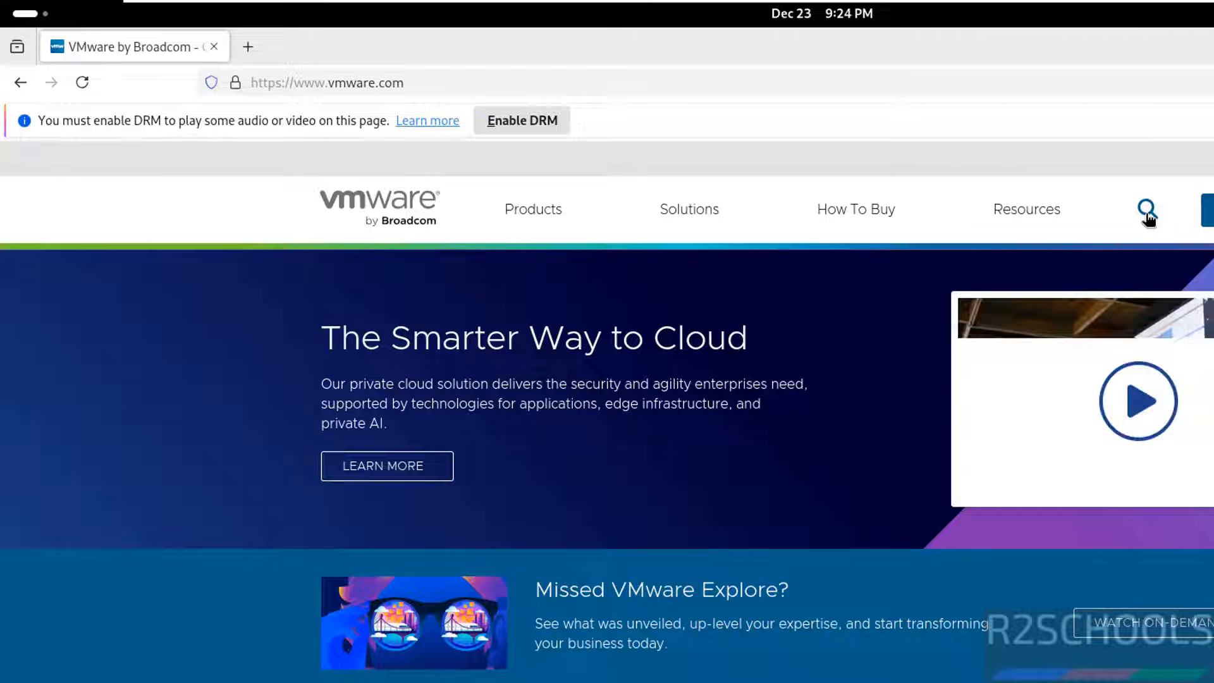
Search 'desktop hyp', open Desktop Hypervisor, and start the Workstation Pro for PC download.
{"action": "left_click", "coordinate": [1148, 212]}
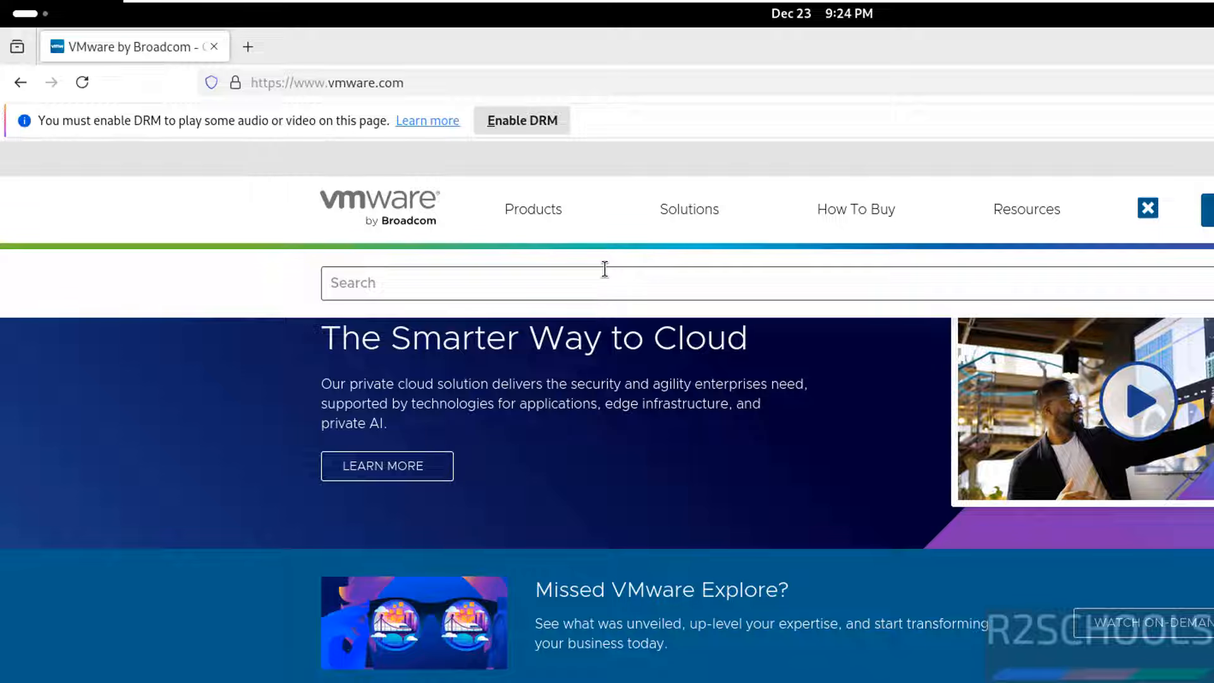
{"action": "type", "text": "desktop hyp"}
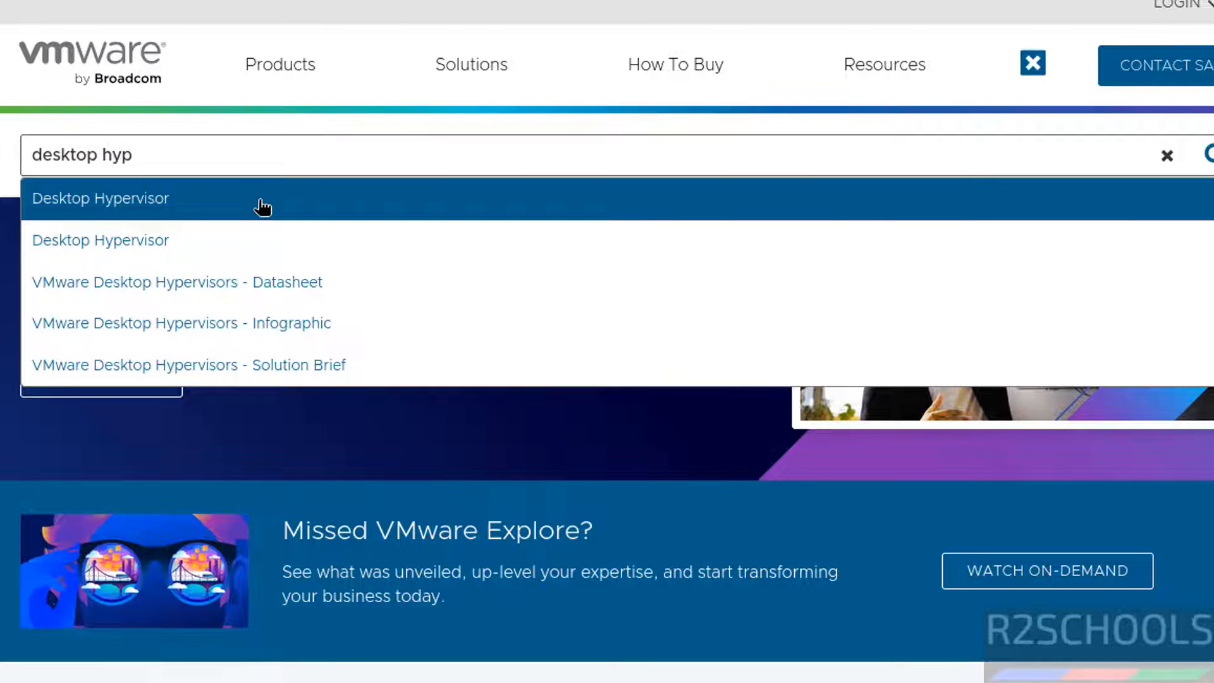
{"action": "left_click", "coordinate": [461, 294]}
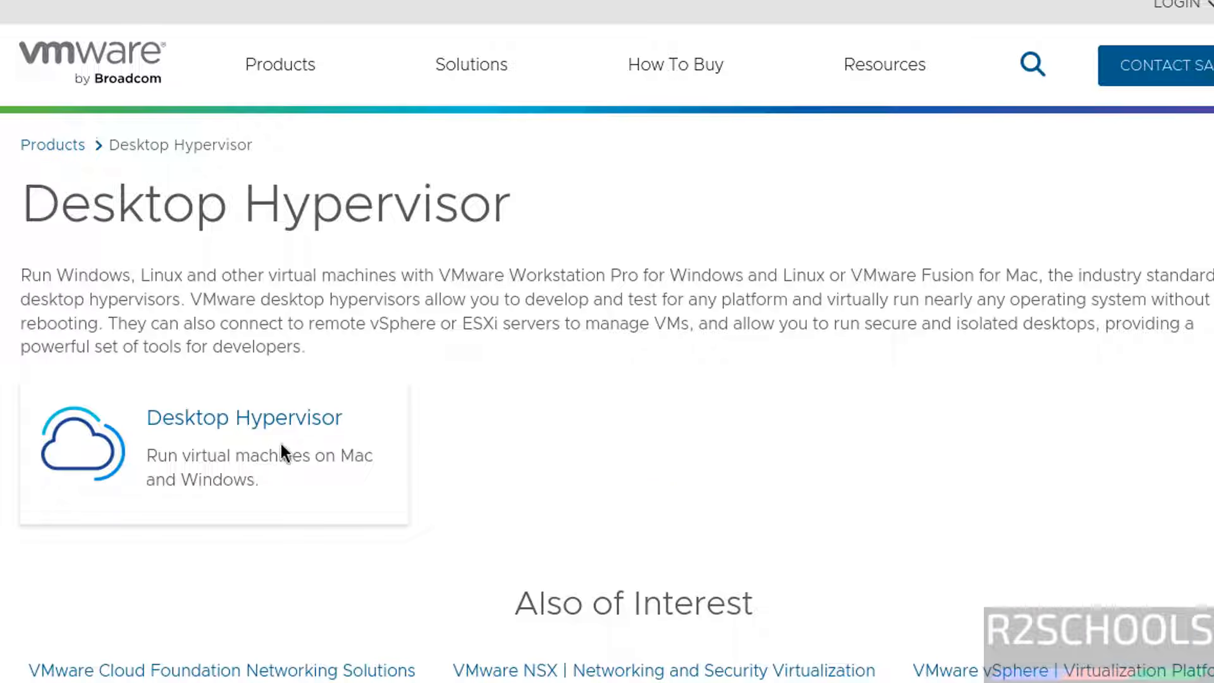
{"action": "left_click", "coordinate": [253, 420]}
{"action": "scroll", "coordinate": [603, 430], "scroll_direction": "down", "scroll_amount": 5}
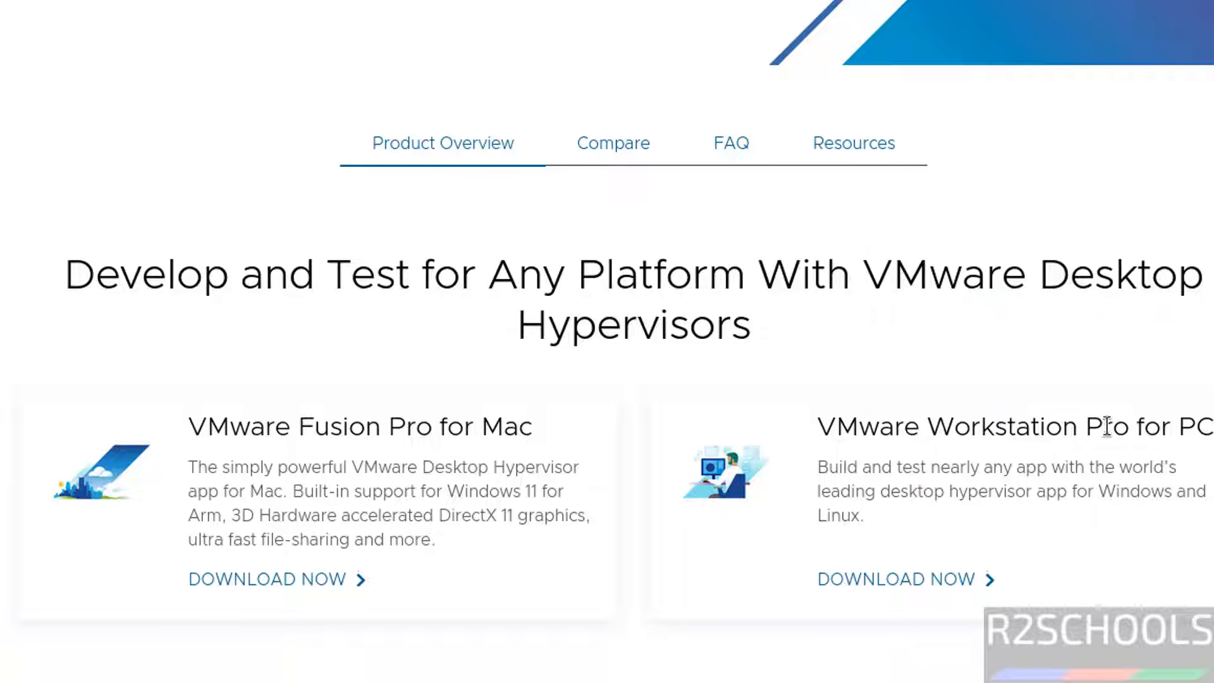
{"action": "left_click", "coordinate": [936, 581]}
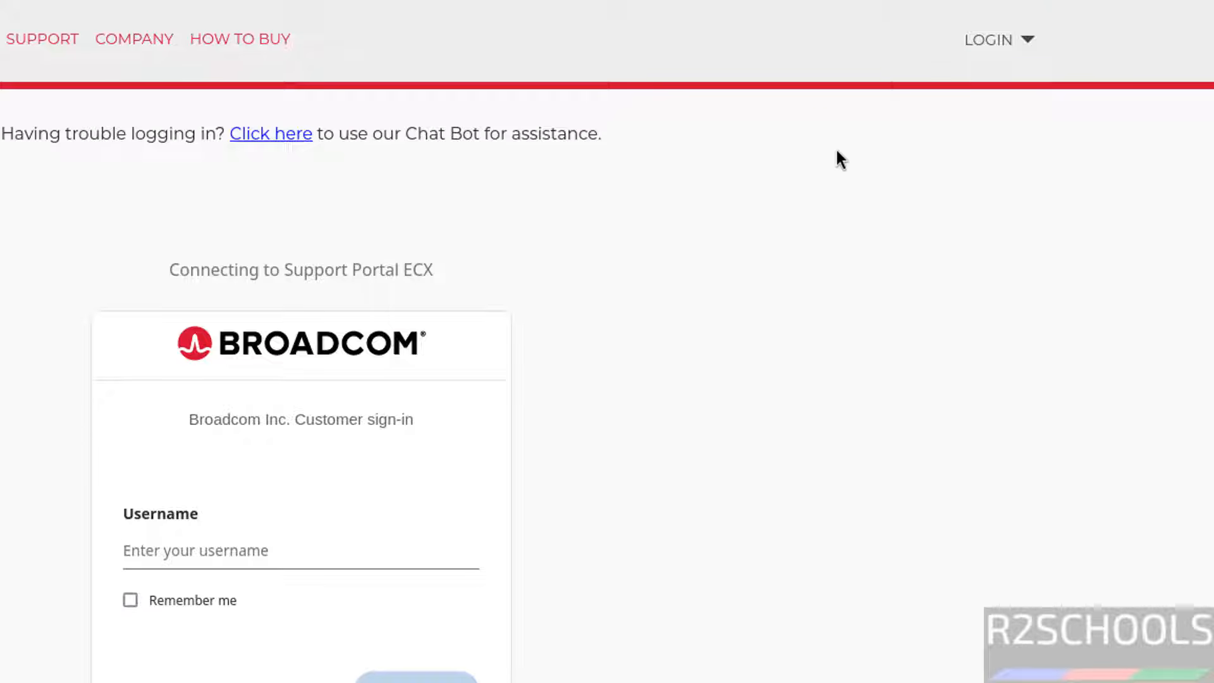
Close the new-account registration form and return to the Broadcom sign-in tab.
{"action": "left_click", "coordinate": [1009, 42]}
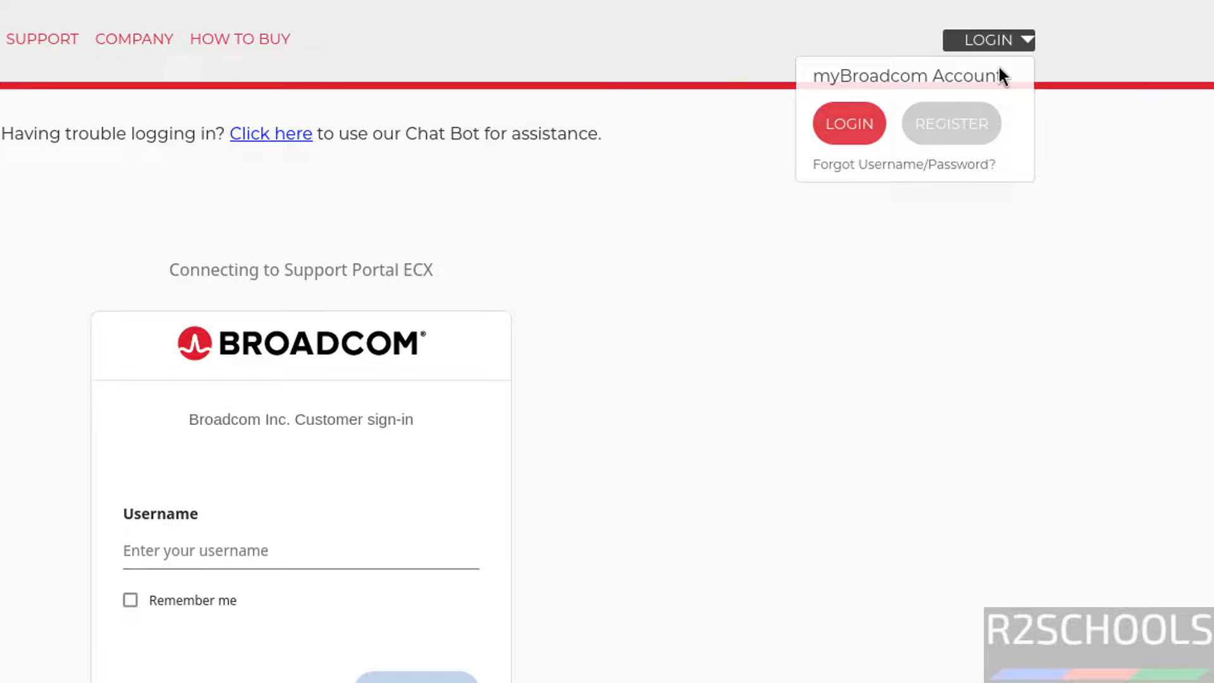
{"action": "left_click", "coordinate": [975, 122]}
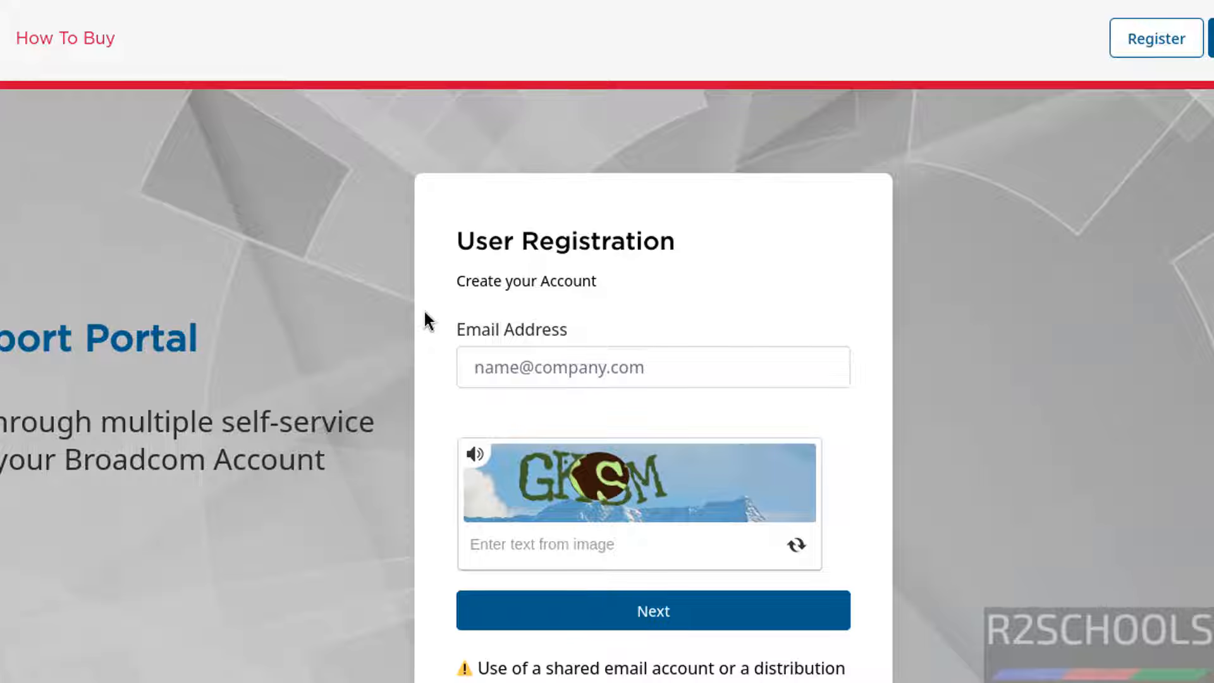
{"action": "key", "text": "ctrl+w"}
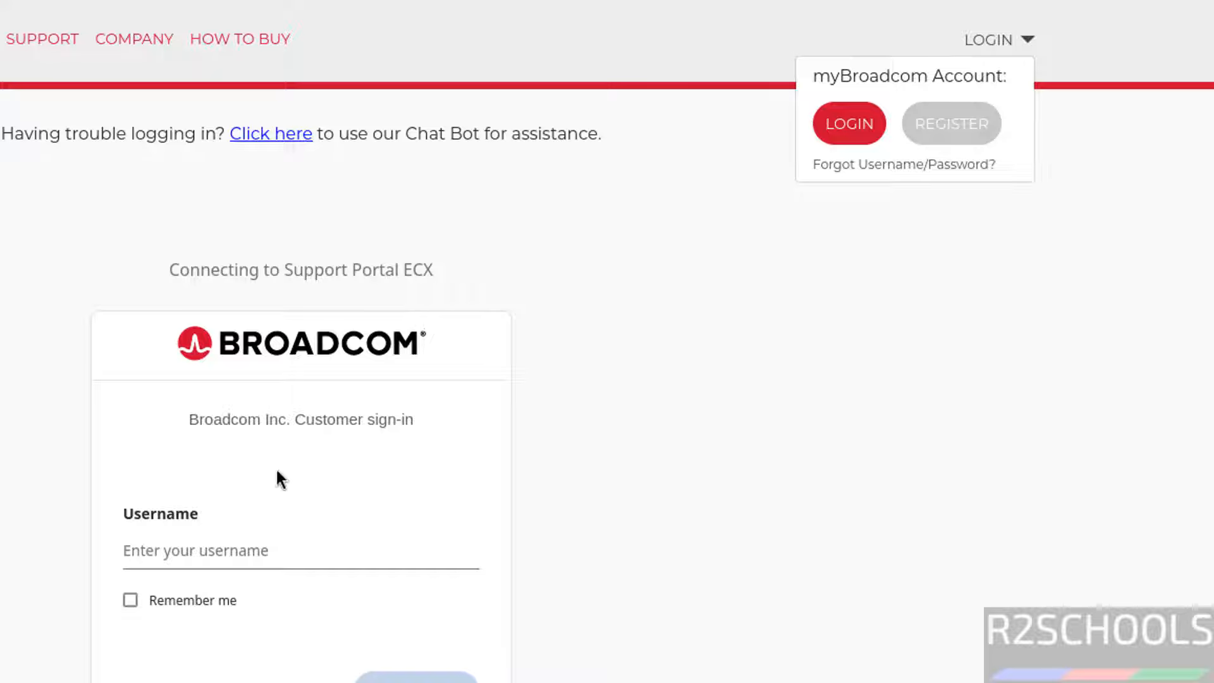
{"action": "key", "text": "ctrl+w"}
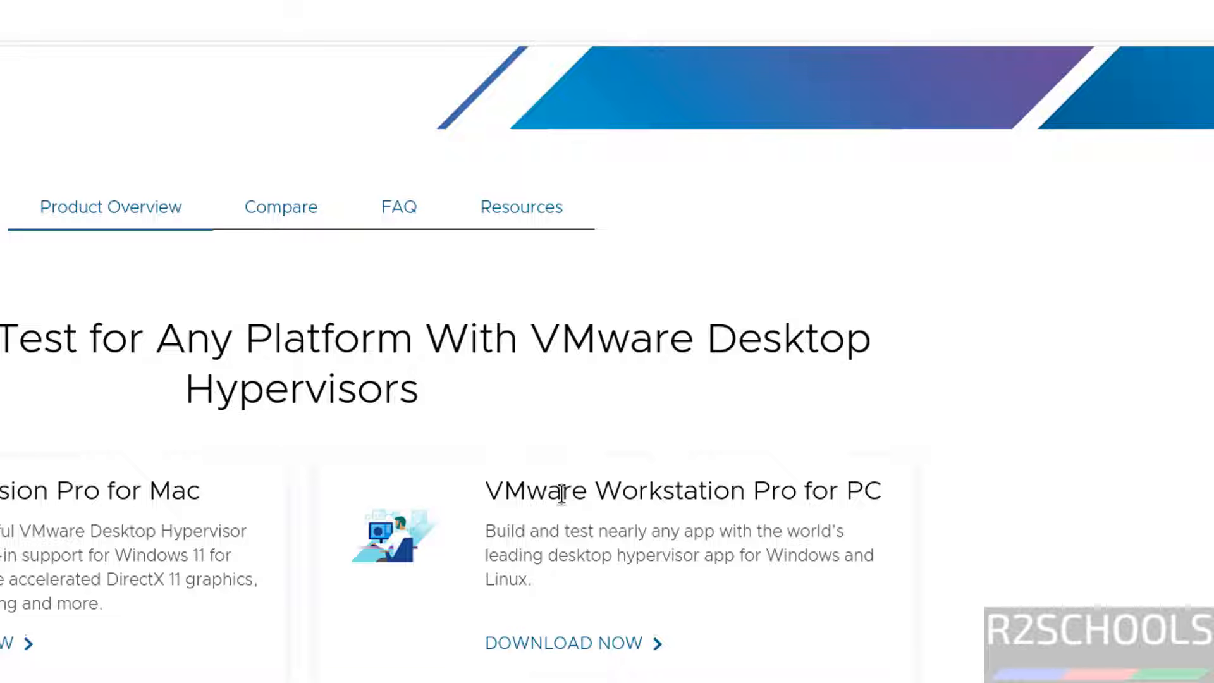
{"action": "key", "text": "ctrl+Tab"}
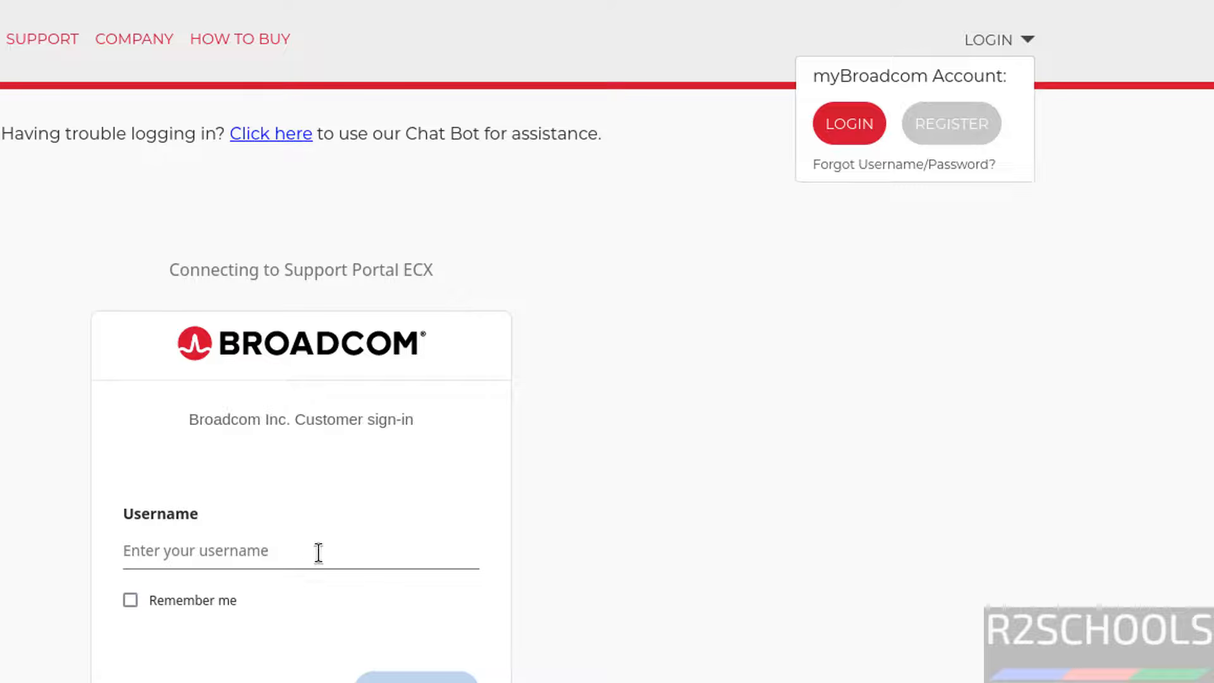
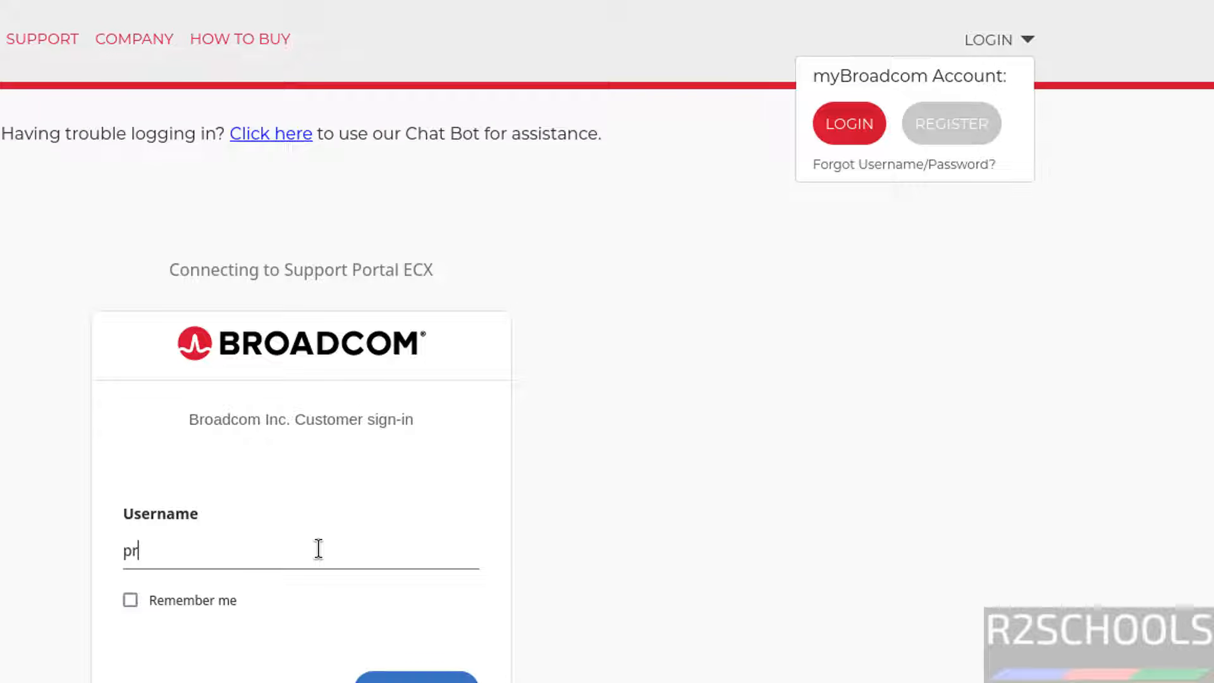
Enter the account e-mail and password on the Broadcom sign-in page; the attempt fails.
{"action": "key", "text": "Return"}
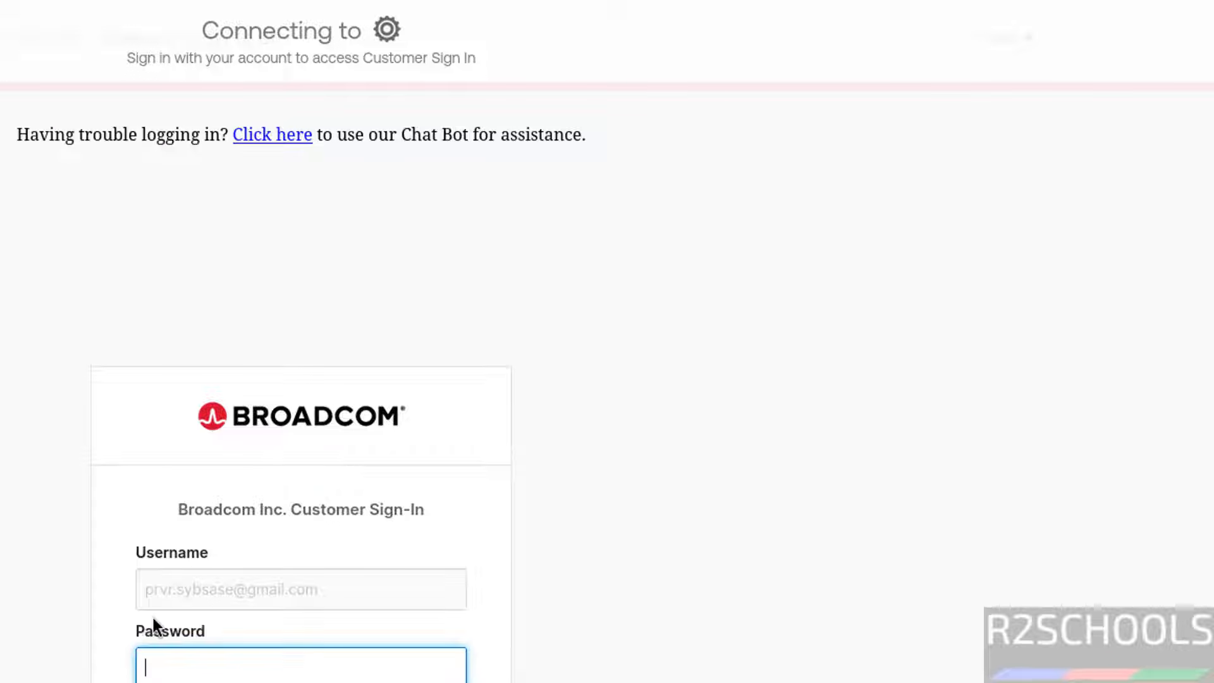
{"action": "type", "text": "●●●●●●●●●●●●"}
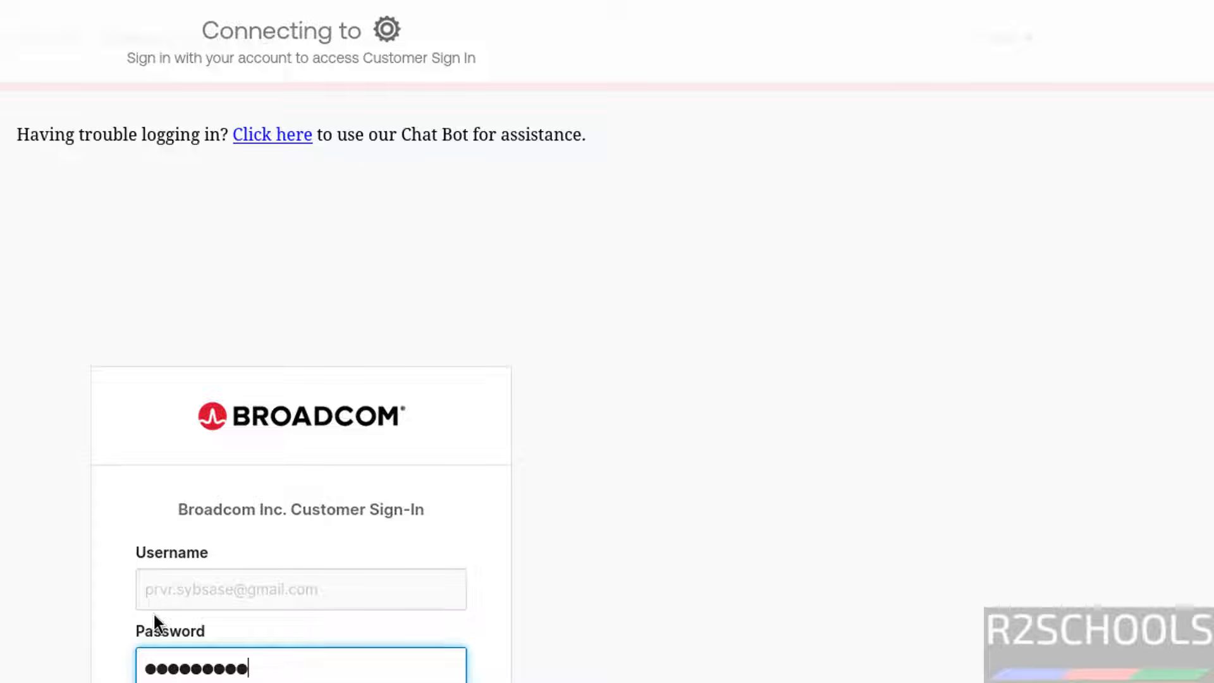
{"action": "type", "text": "●"}
{"action": "key", "text": "Return"}
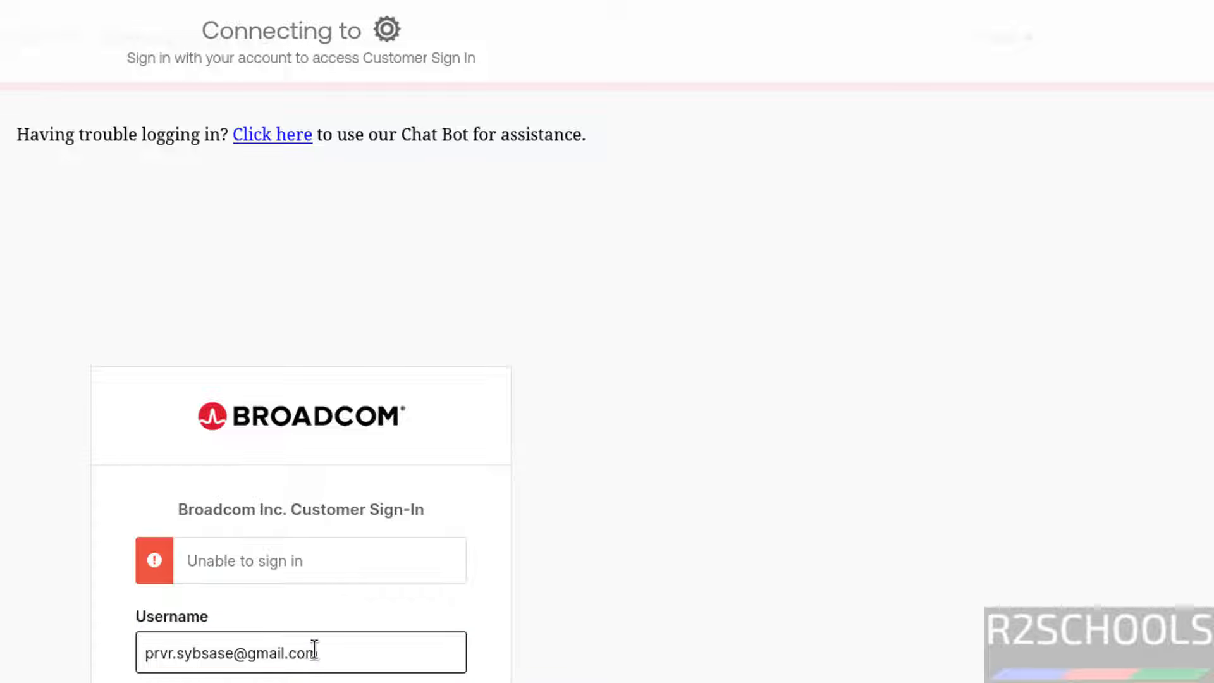
Correct the mistyped e-mail, re-enter the password, sign in, and open the product divisions list.
{"action": "left_click_drag", "start_coordinate": [328, 651], "coordinate": [82, 645]}
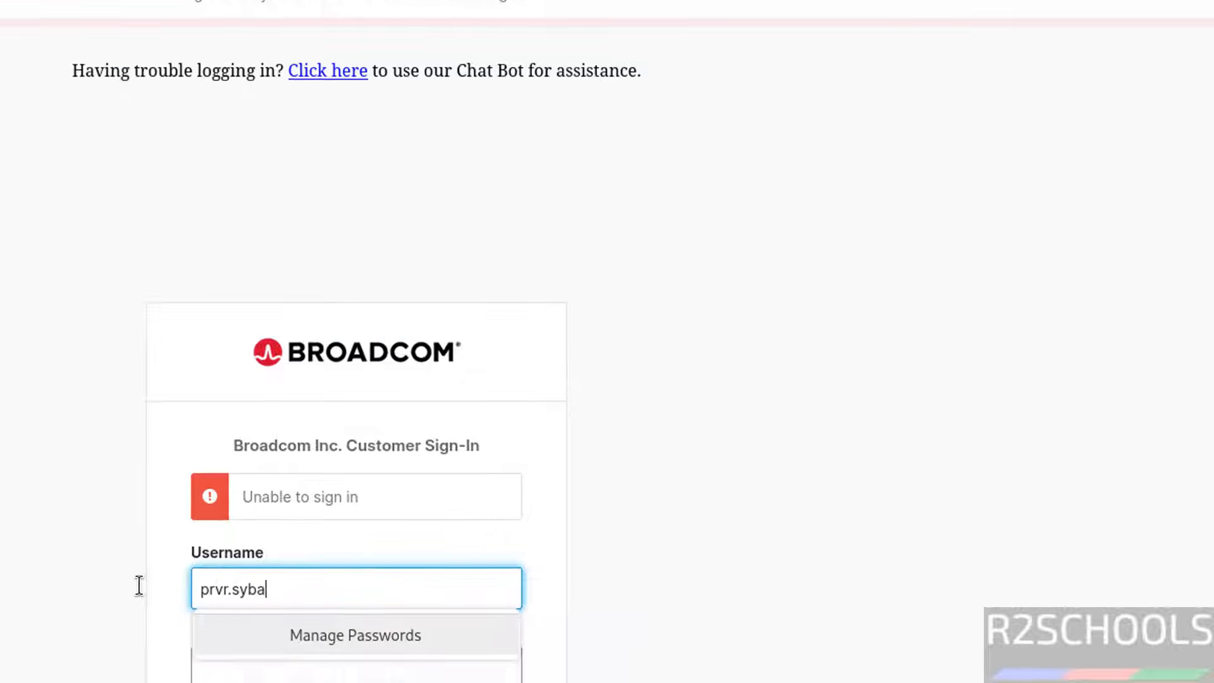
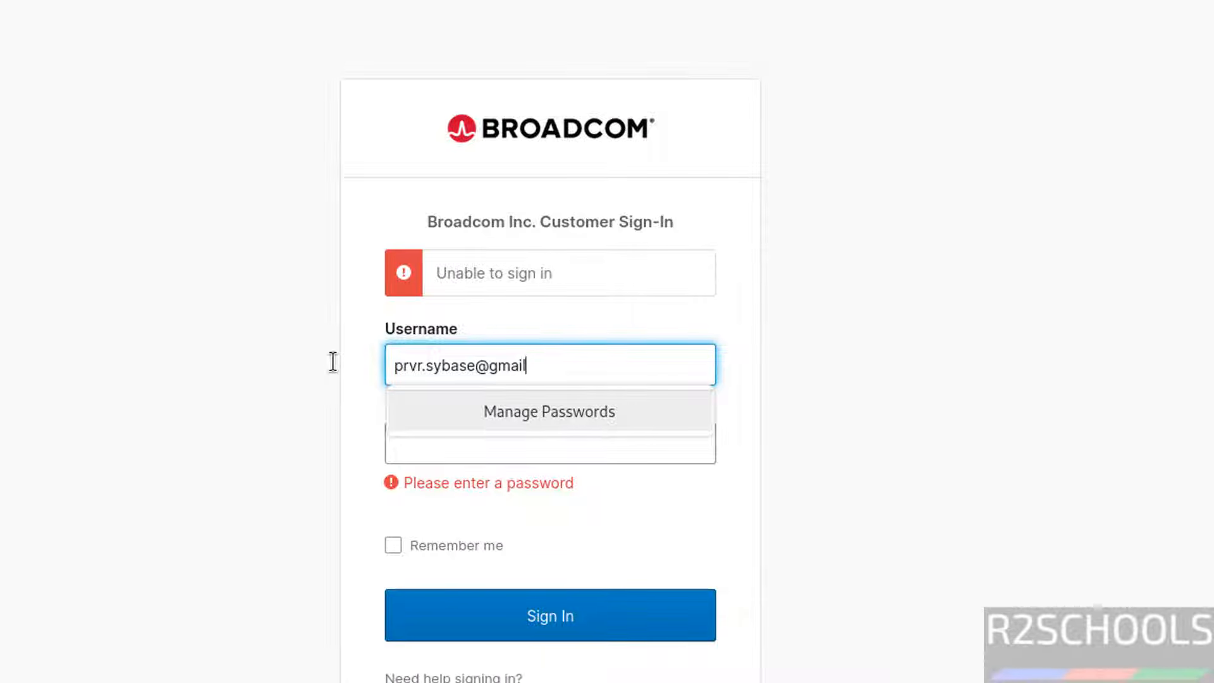
{"action": "key", "text": "Tab"}
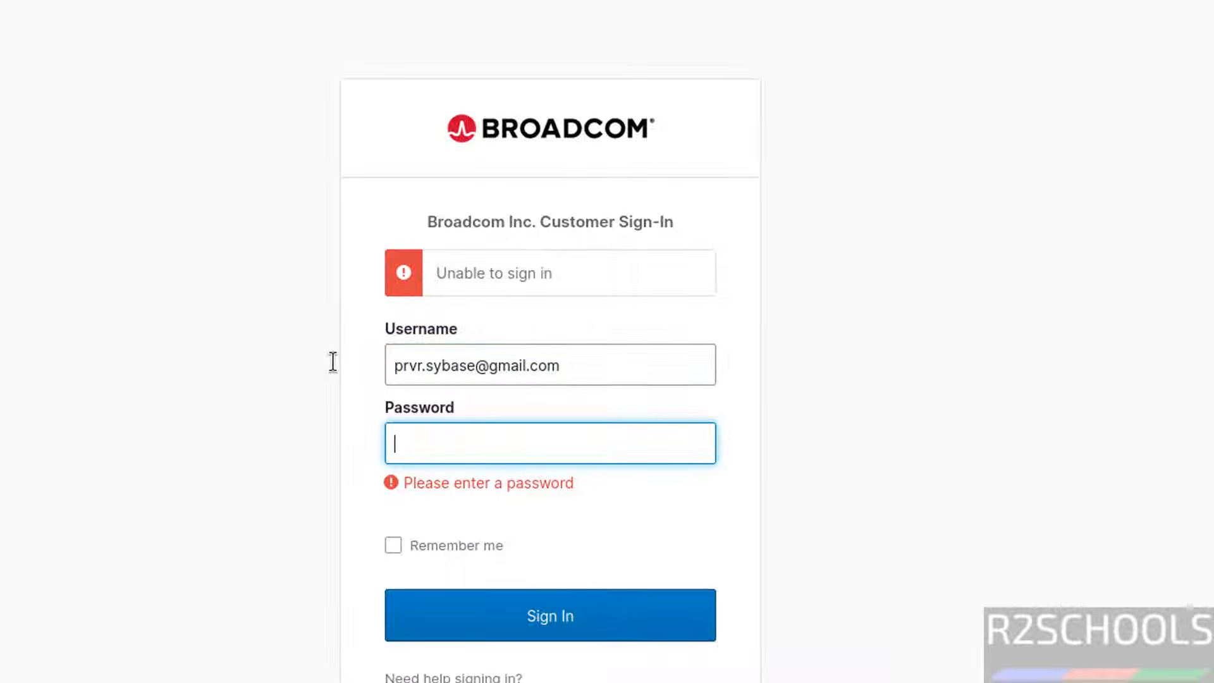
{"action": "type", "text": "************"}
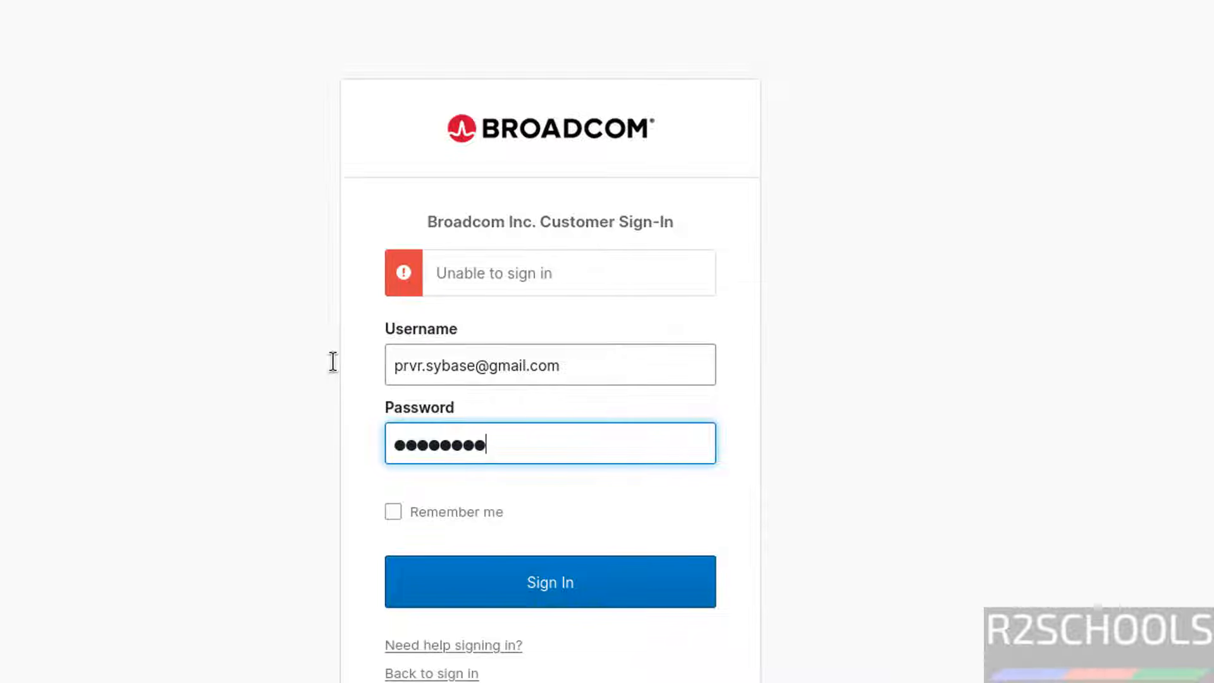
{"action": "key", "text": "Return"}
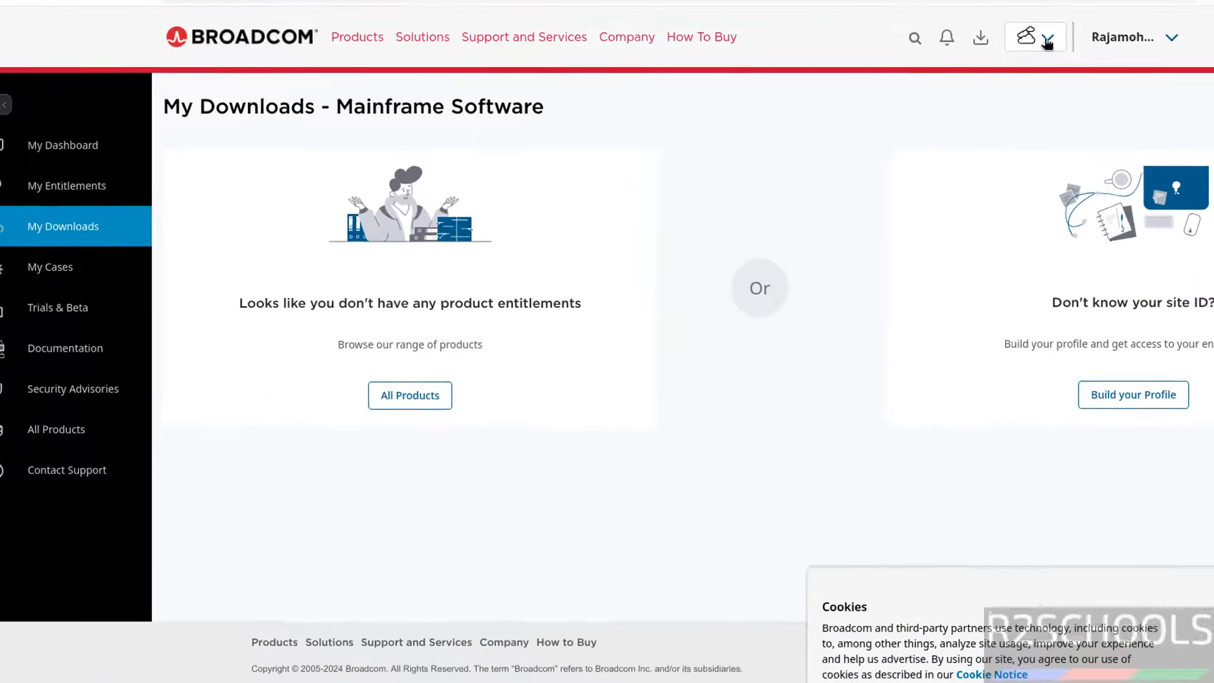
{"action": "left_click", "coordinate": [1023, 36]}
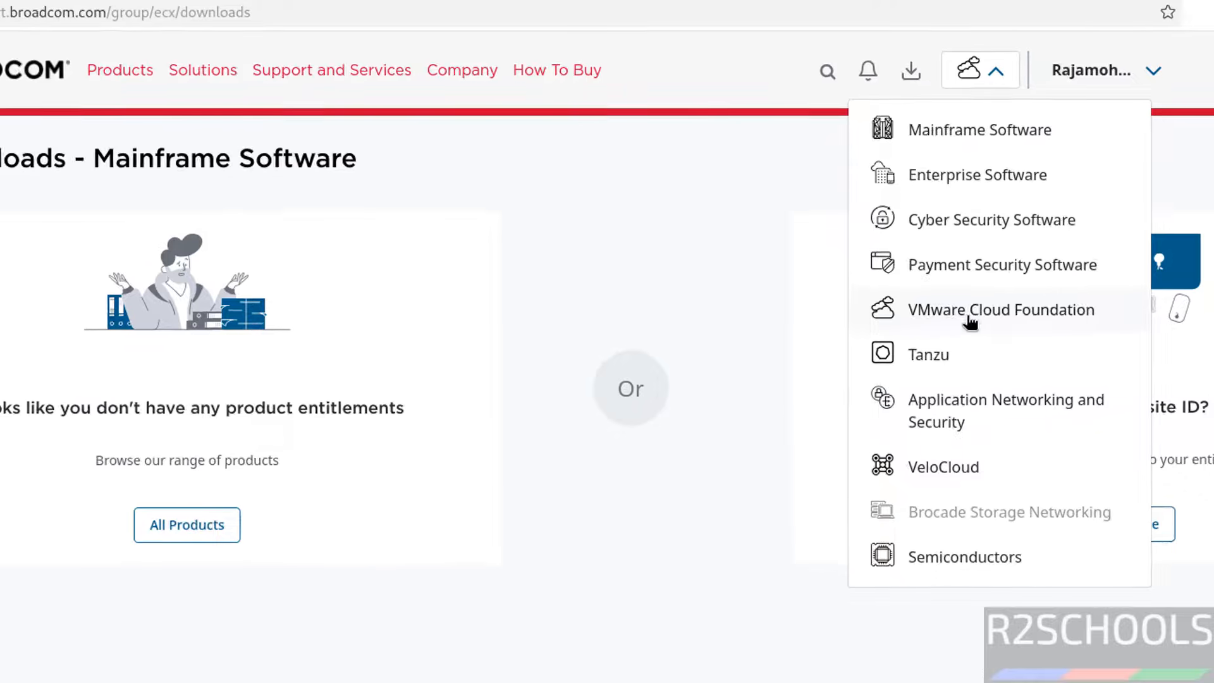
Dismiss the cookie notice, go to page 2 of products, and open VMware Workstation Pro.
{"action": "left_click", "coordinate": [971, 319]}
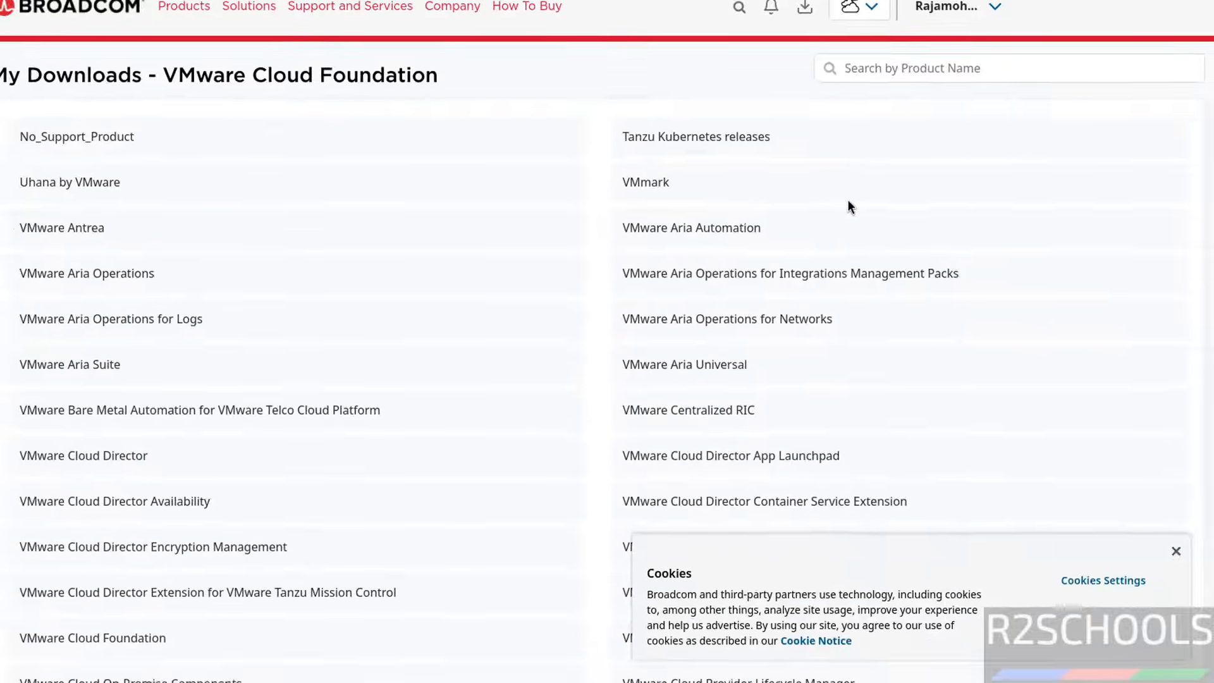
{"action": "scroll", "coordinate": [308, 327], "scroll_direction": "down", "scroll_amount": 9}
{"action": "scroll", "coordinate": [308, 327], "scroll_direction": "down", "scroll_amount": 3}
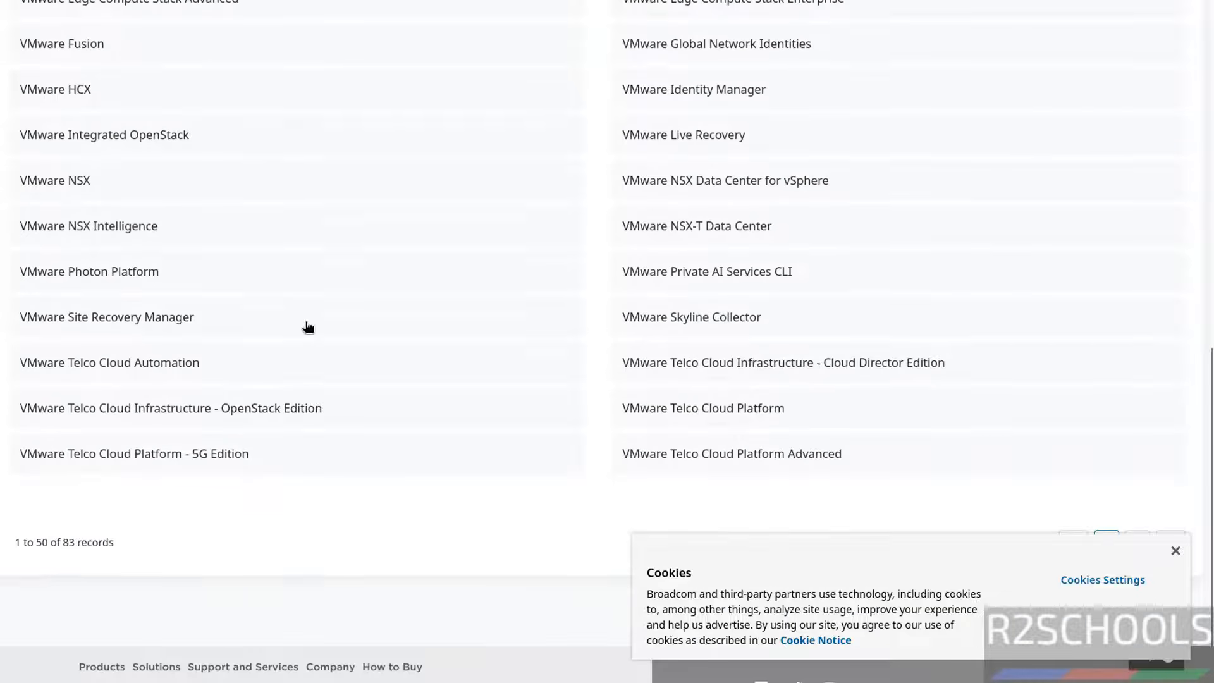
{"action": "left_click", "coordinate": [1176, 551]}
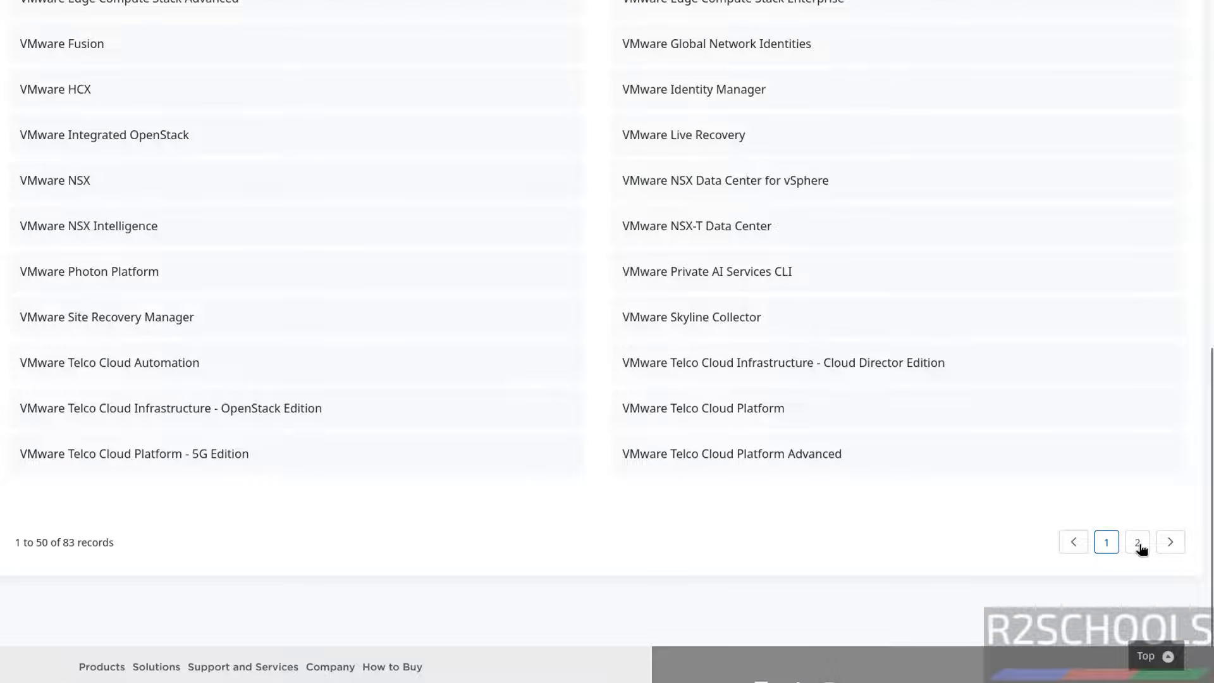
{"action": "left_click", "coordinate": [1137, 541]}
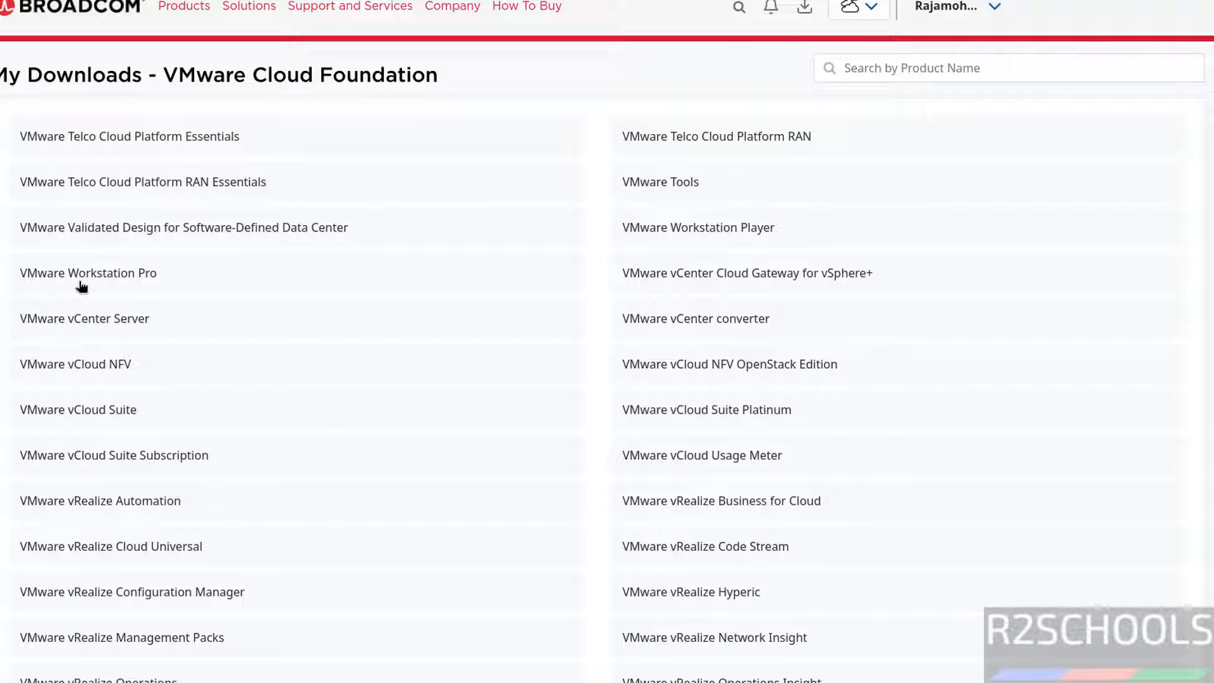
{"action": "left_click", "coordinate": [81, 282]}
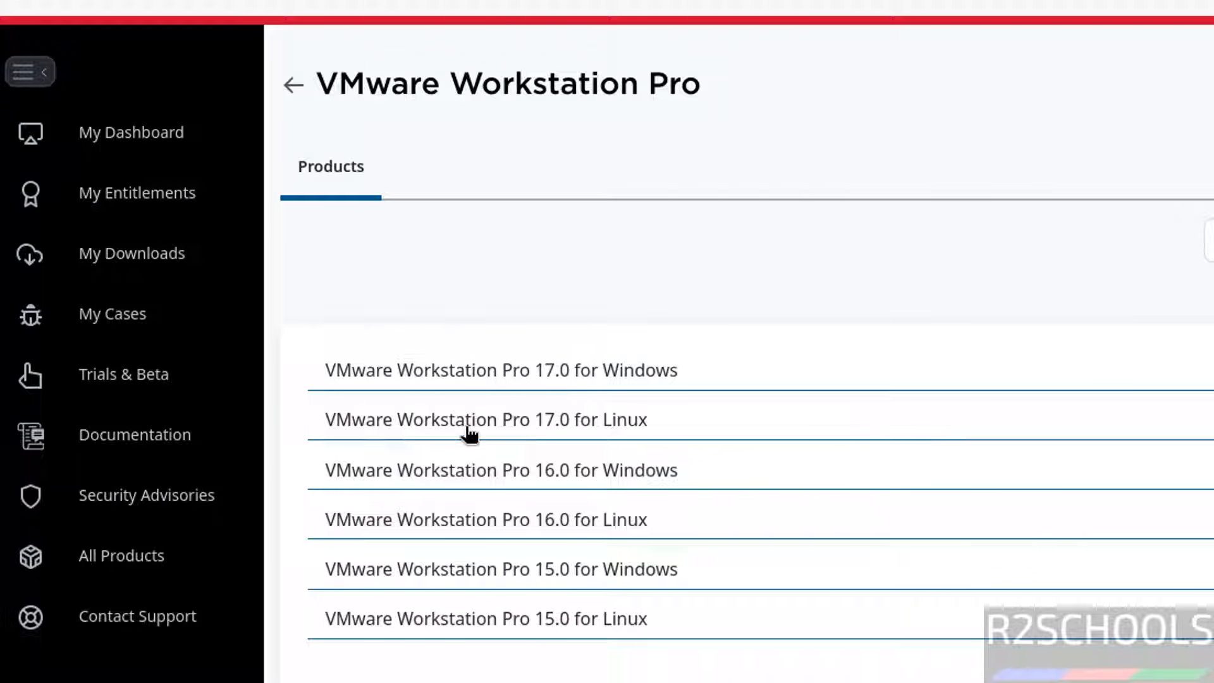
Download the Workstation Pro 17.6.2 Linux .bundle and list it in the Downloads folder.
{"action": "left_click", "coordinate": [635, 422]}
{"action": "scroll", "coordinate": [476, 552], "scroll_direction": "down", "scroll_amount": 5}
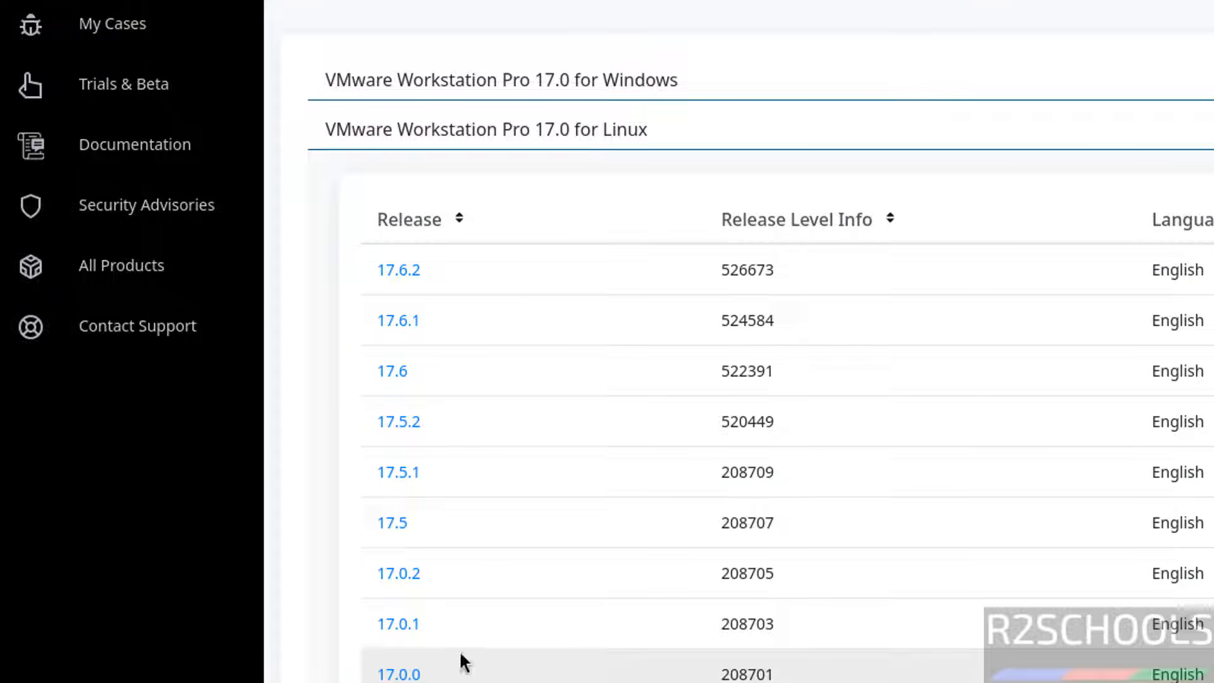
{"action": "left_click", "coordinate": [410, 273]}
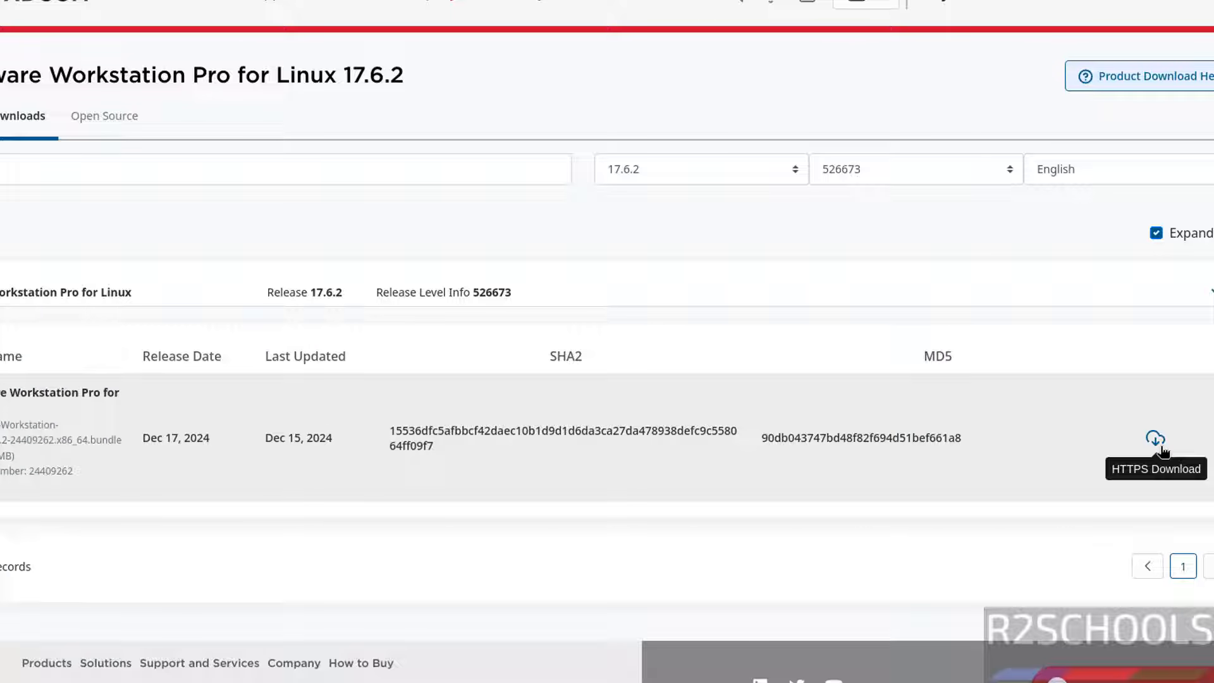
{"action": "left_click", "coordinate": [1155, 439]}
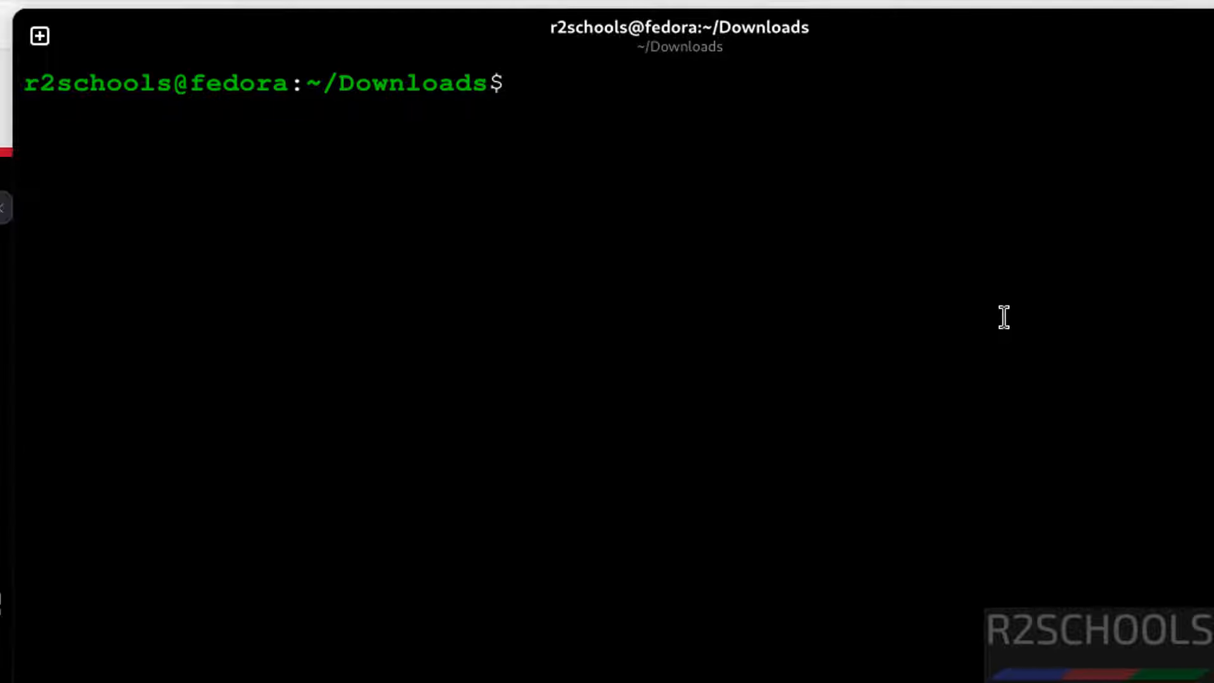
{"action": "type", "text": "ls"}
{"action": "key", "text": "Return"}
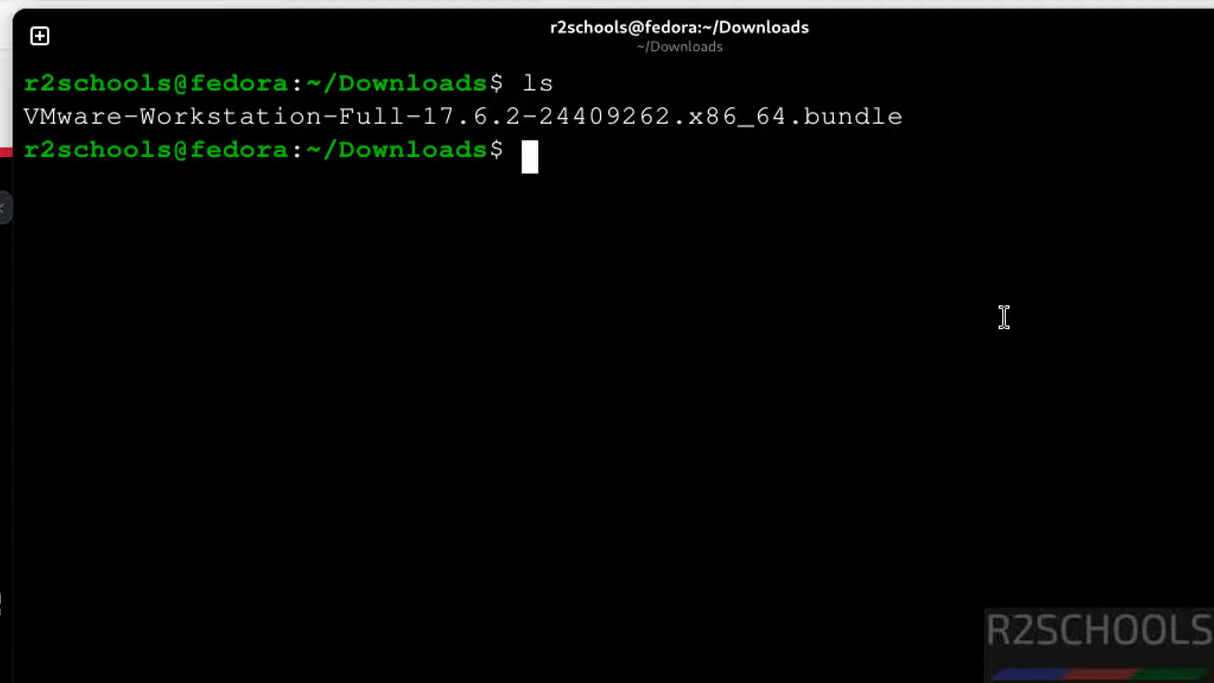
Make the VMware-Workstation-Full-17.6.2 bundle executable with chmod +x, verify with ls, and clear the screen.
{"action": "type", "text": "chmod +x"}
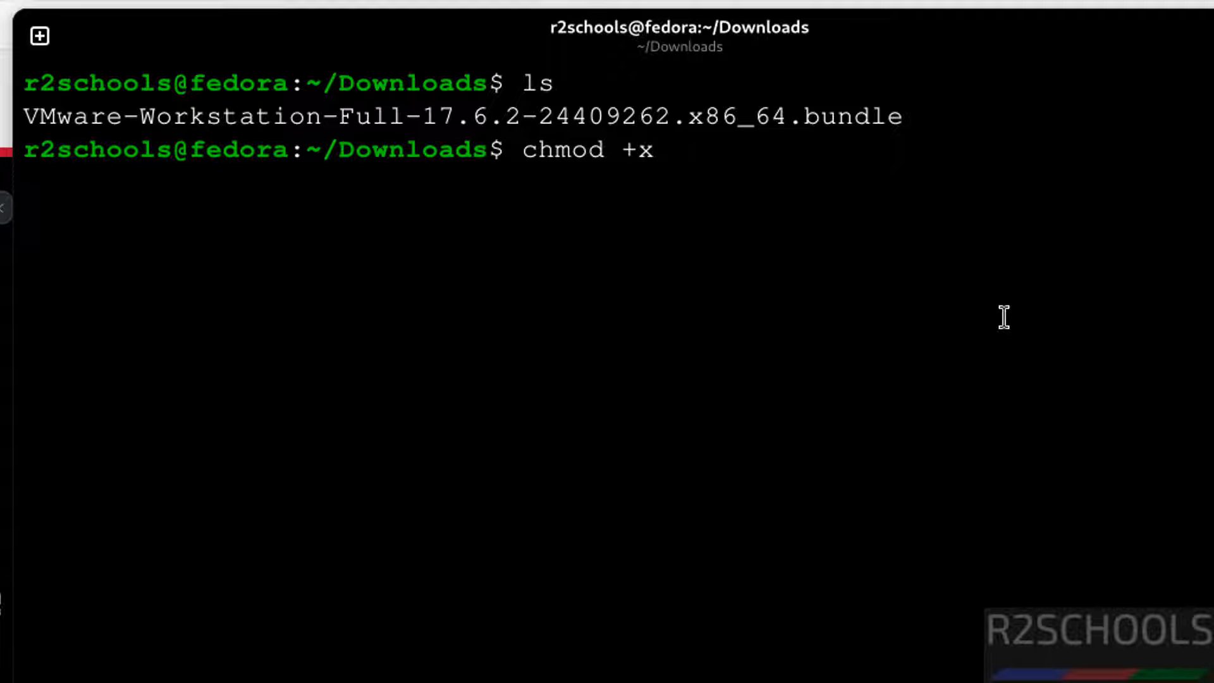
{"action": "type", "text": " VM"}
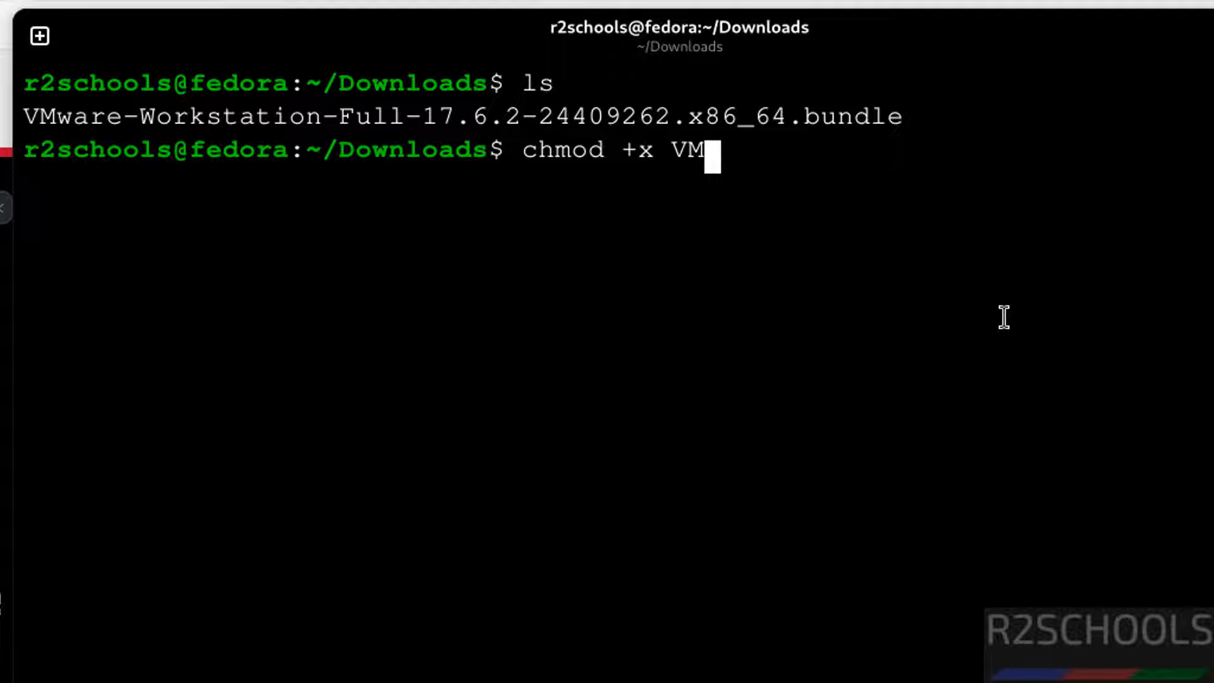
{"action": "key", "text": "Tab"}
{"action": "key", "text": "Return"}
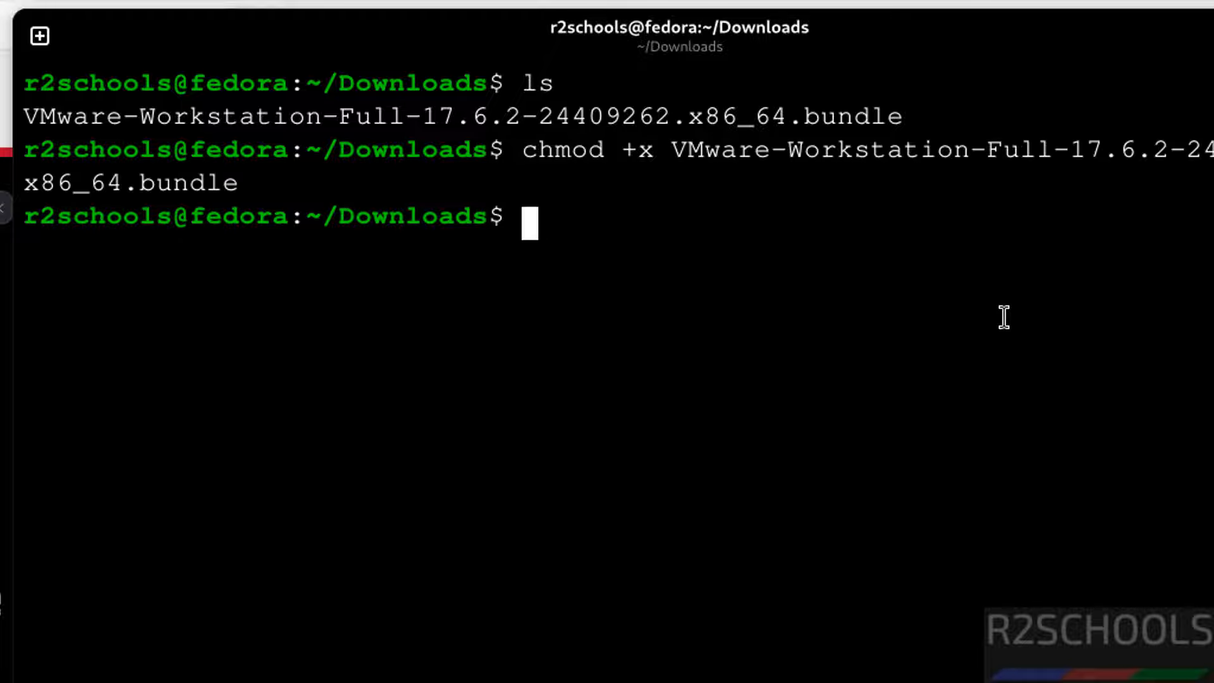
{"action": "type", "text": "ls"}
{"action": "key", "text": "Return"}
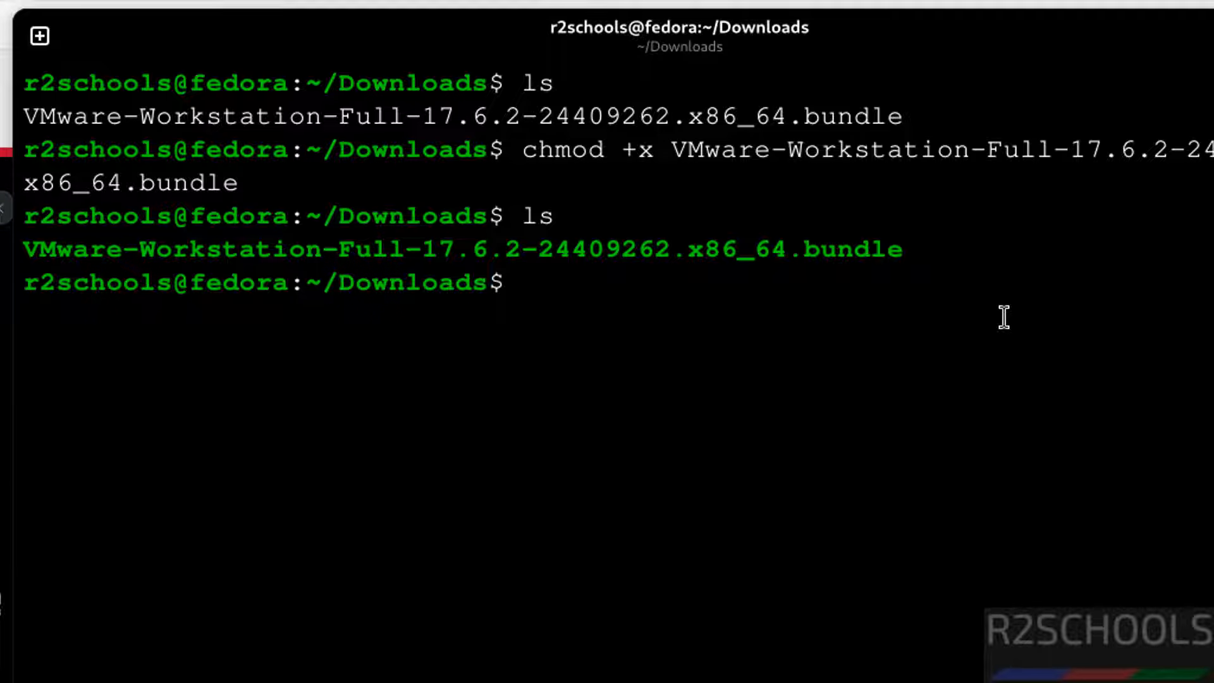
{"action": "key", "text": "ctrl+l"}
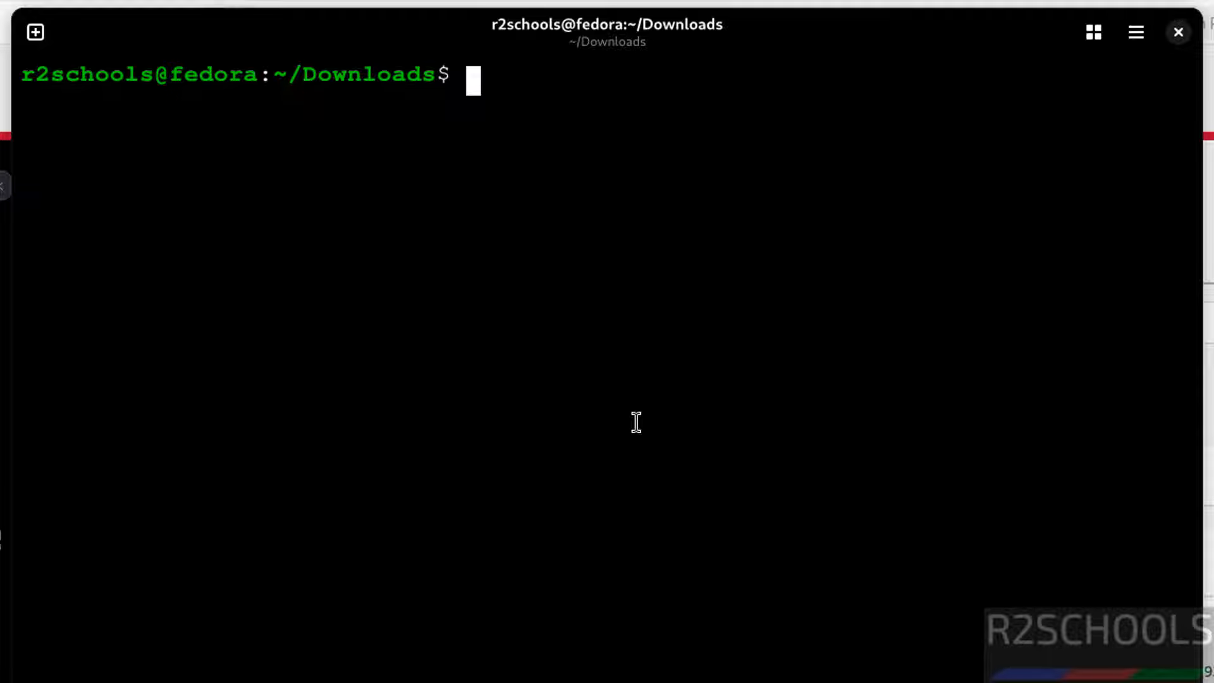
Paste and run sudo dnf install gcc perl make build-essential.
{"action": "right_click", "coordinate": [636, 422]}
{"action": "right_click", "coordinate": [561, 182]}
{"action": "left_click", "coordinate": [621, 298]}
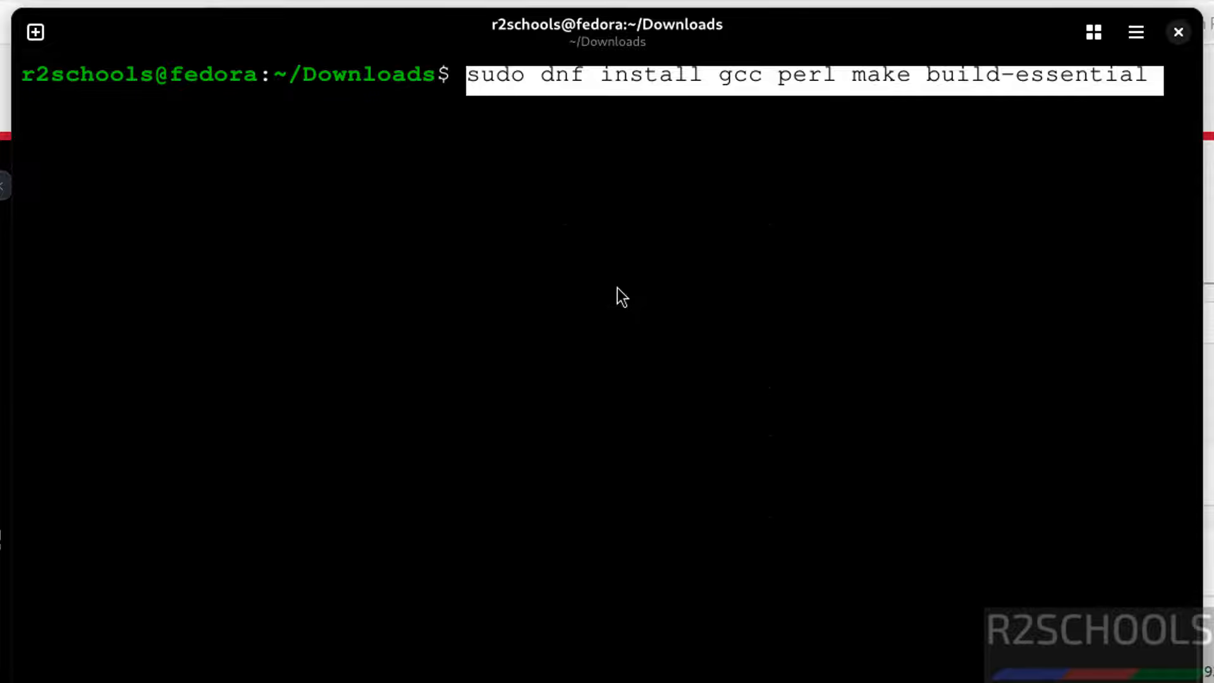
{"action": "key", "text": "Return"}
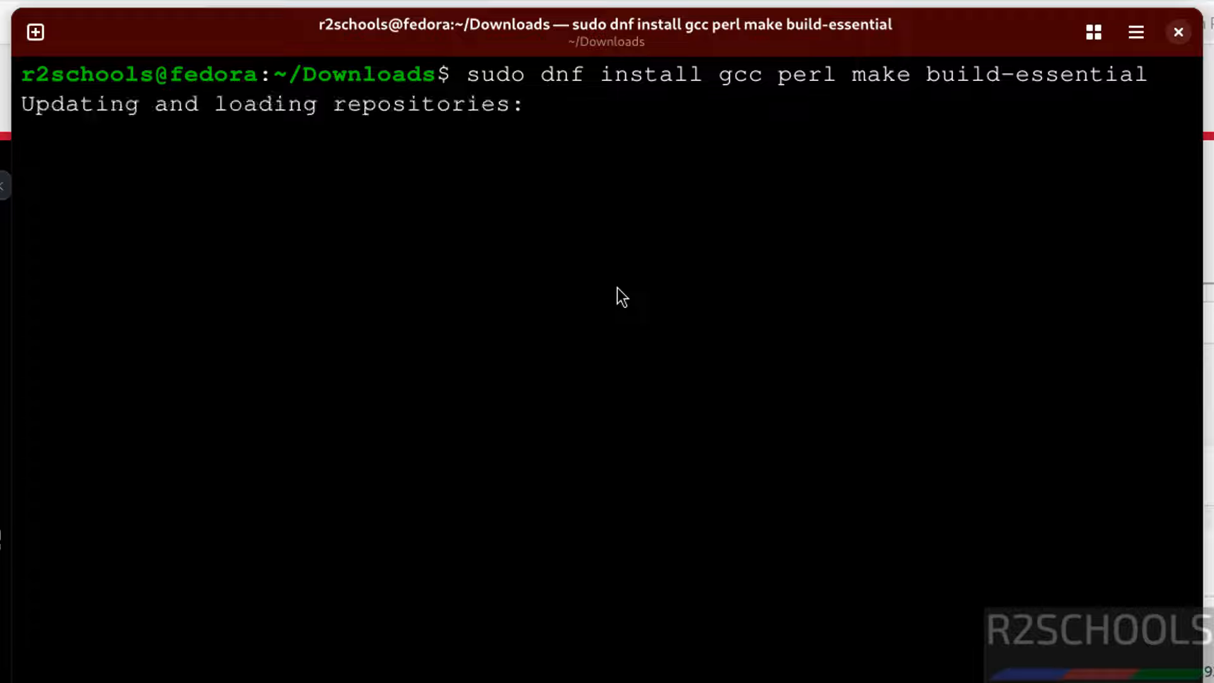
In a new tab, run sudo dnf group install "development-tools" and confirm the 34 packages.
{"action": "key", "text": "ctrl+shift+t"}
{"action": "right_click", "coordinate": [813, 405]}
{"action": "left_click", "coordinate": [827, 437]}
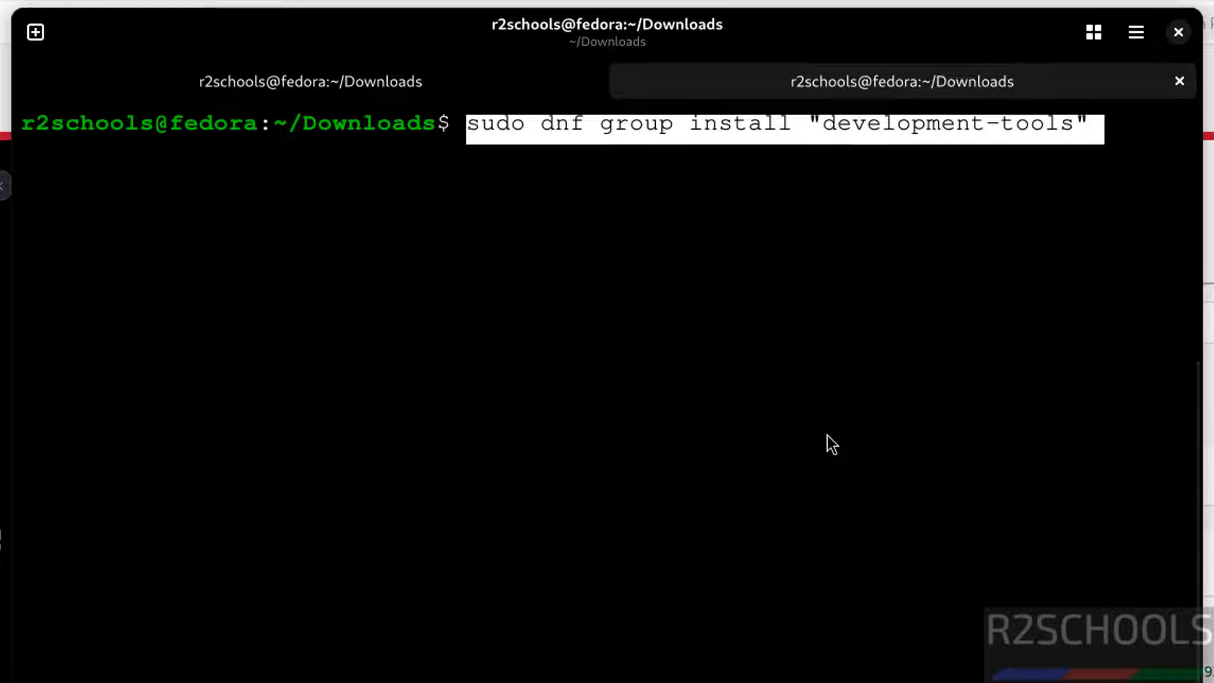
{"action": "key", "text": "Return"}
{"action": "type", "text": "y"}
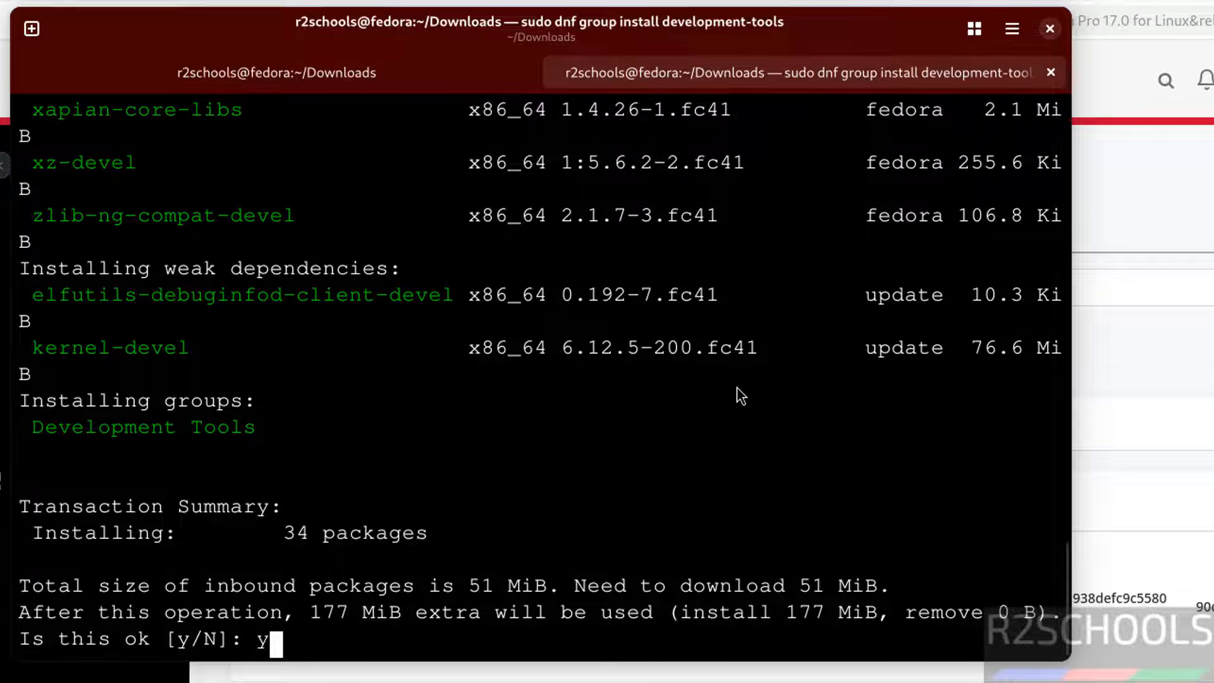
{"action": "key", "text": "Return"}
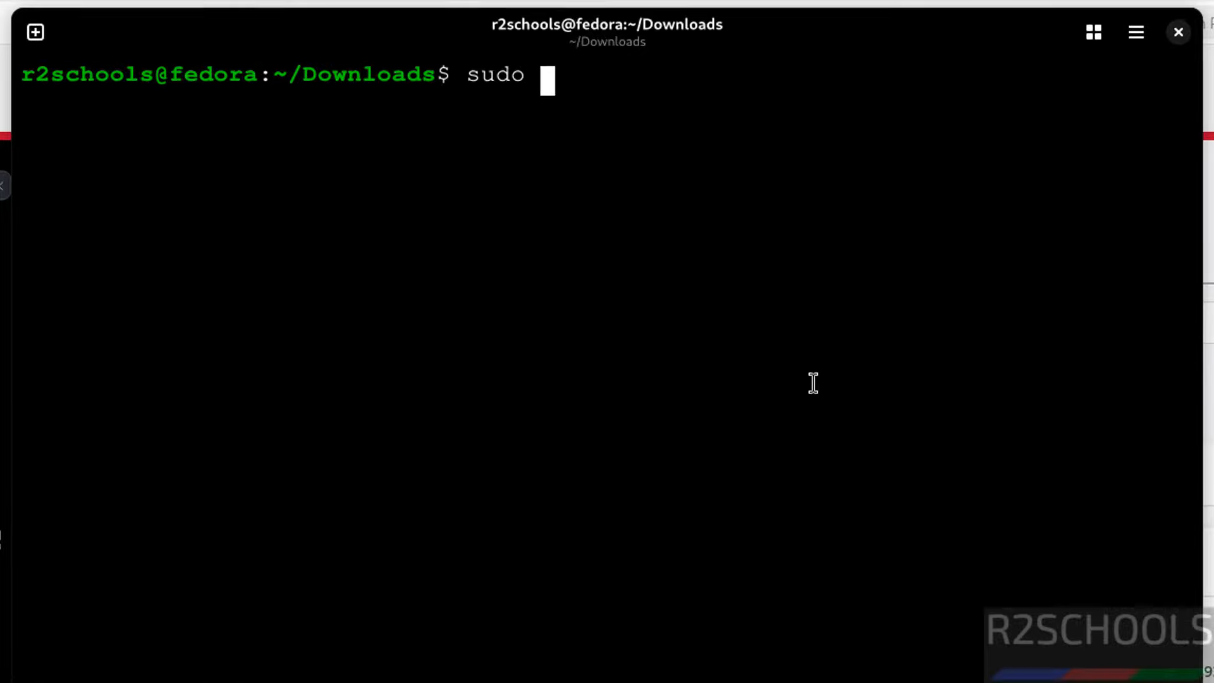
{"action": "key", "text": "BackSpace"}
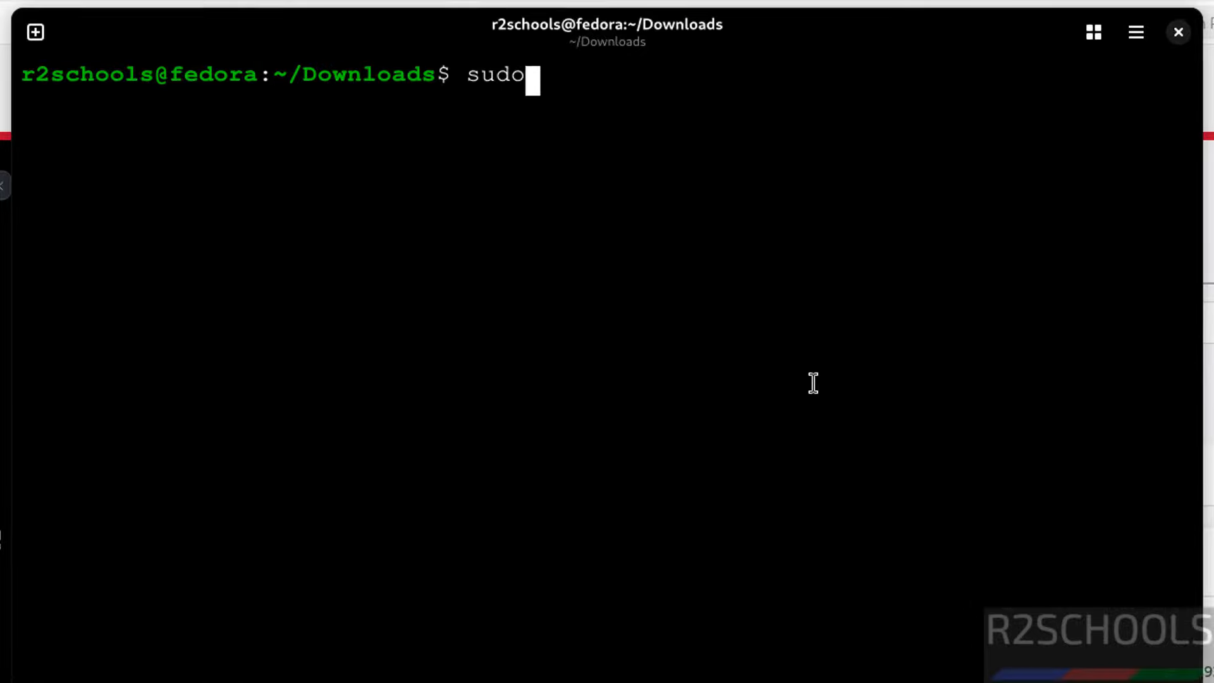
Run the VMware-Workstation-Full-17.6.2 bundle installer with sudo, then show the app grid with its launchers.
{"action": "key", "text": "BackSpace"}
{"action": "key", "text": "BackSpace"}
{"action": "key", "text": "BackSpace"}
{"action": "key", "text": "BackSpace"}
{"action": "type", "text": "ls"}
{"action": "key", "text": "Return"}
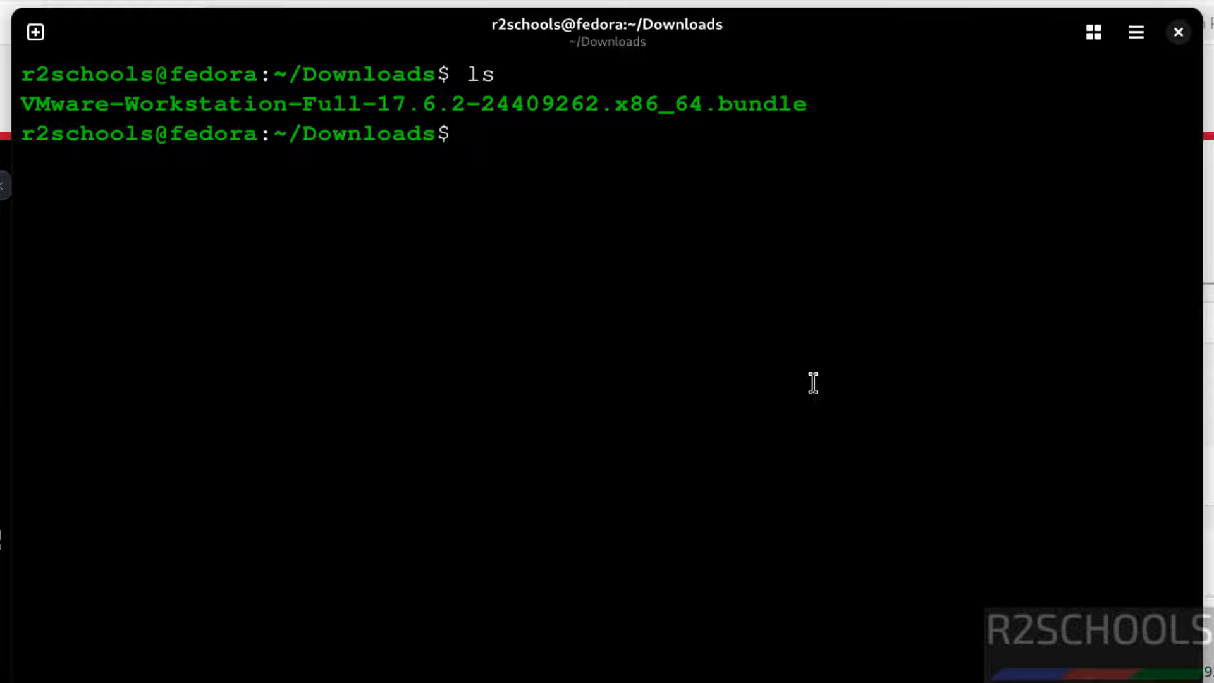
{"action": "type", "text": "sudo ./"}
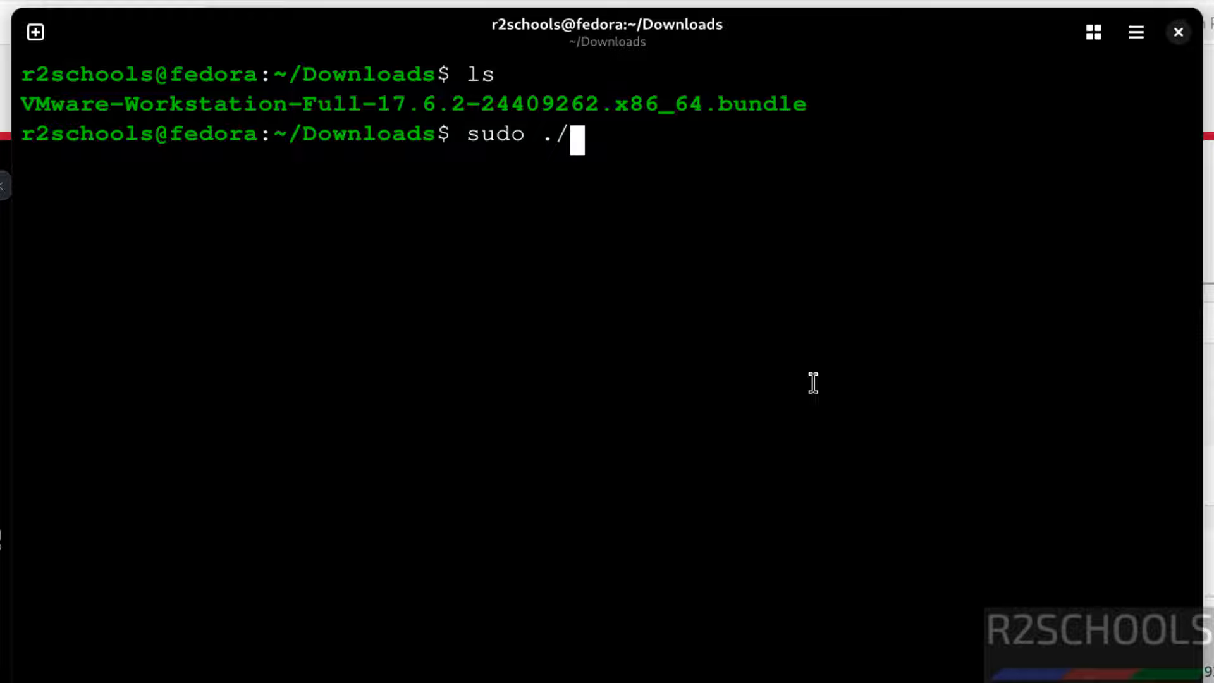
{"action": "type", "text": "VM"}
{"action": "key", "text": "Tab"}
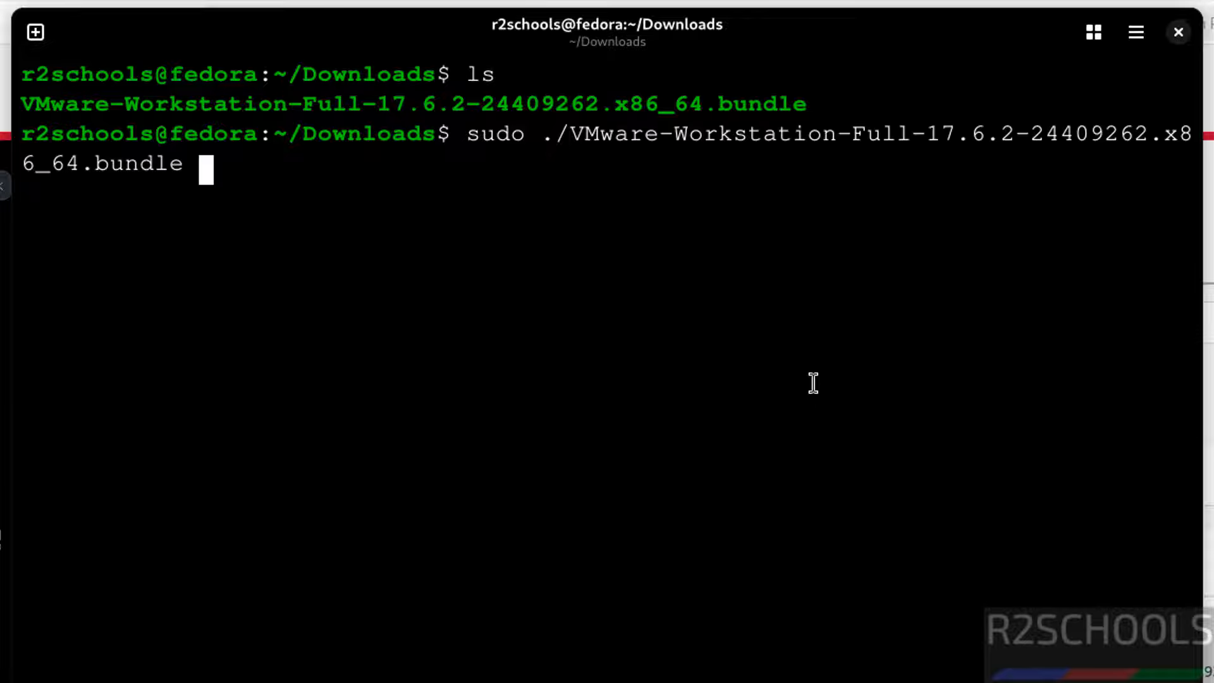
{"action": "key", "text": "Return"}
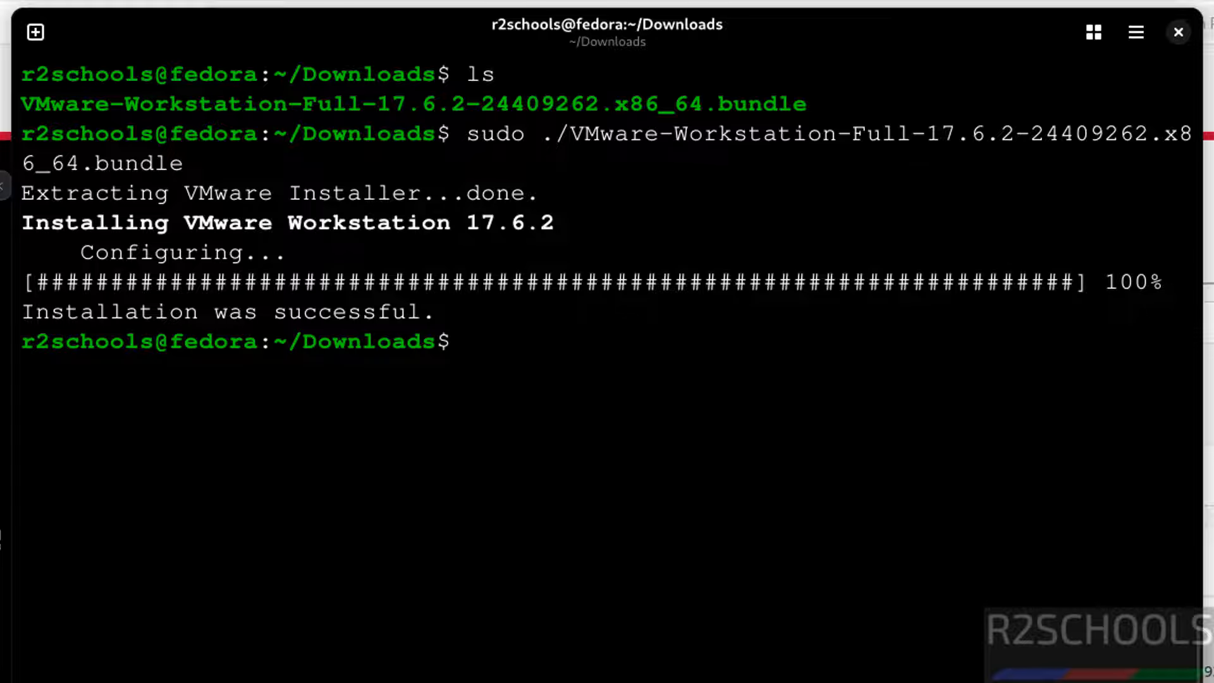
{"action": "key", "text": "super"}
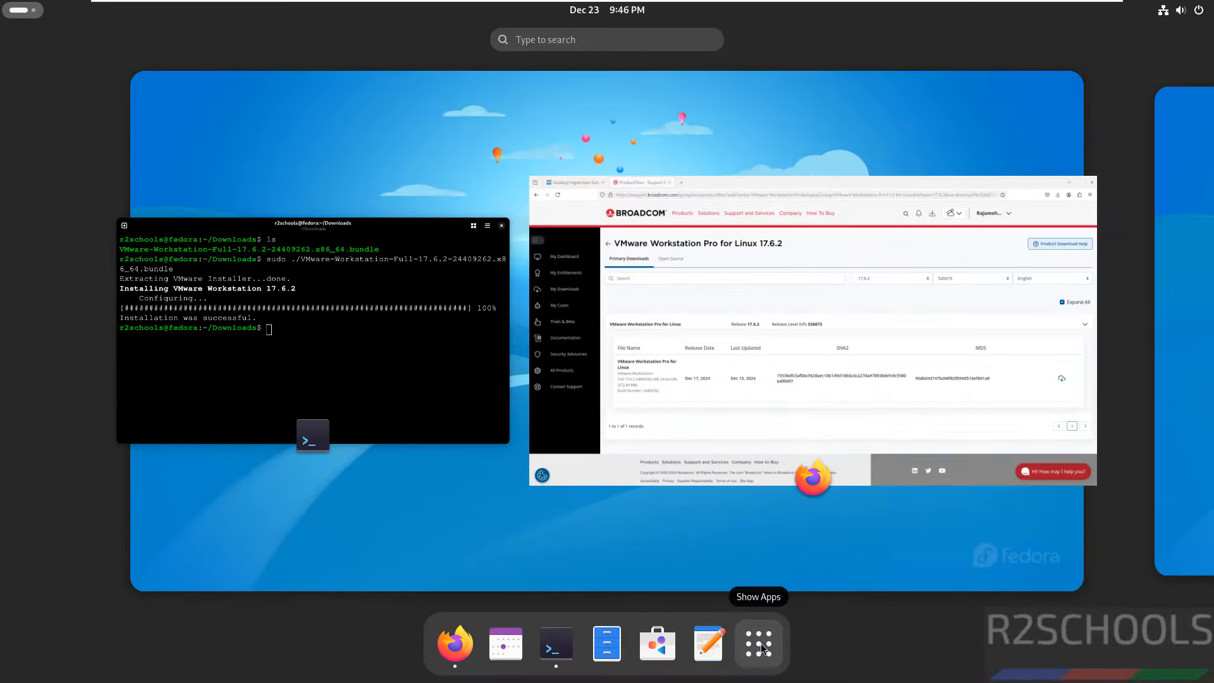
{"action": "left_click", "coordinate": [759, 644]}
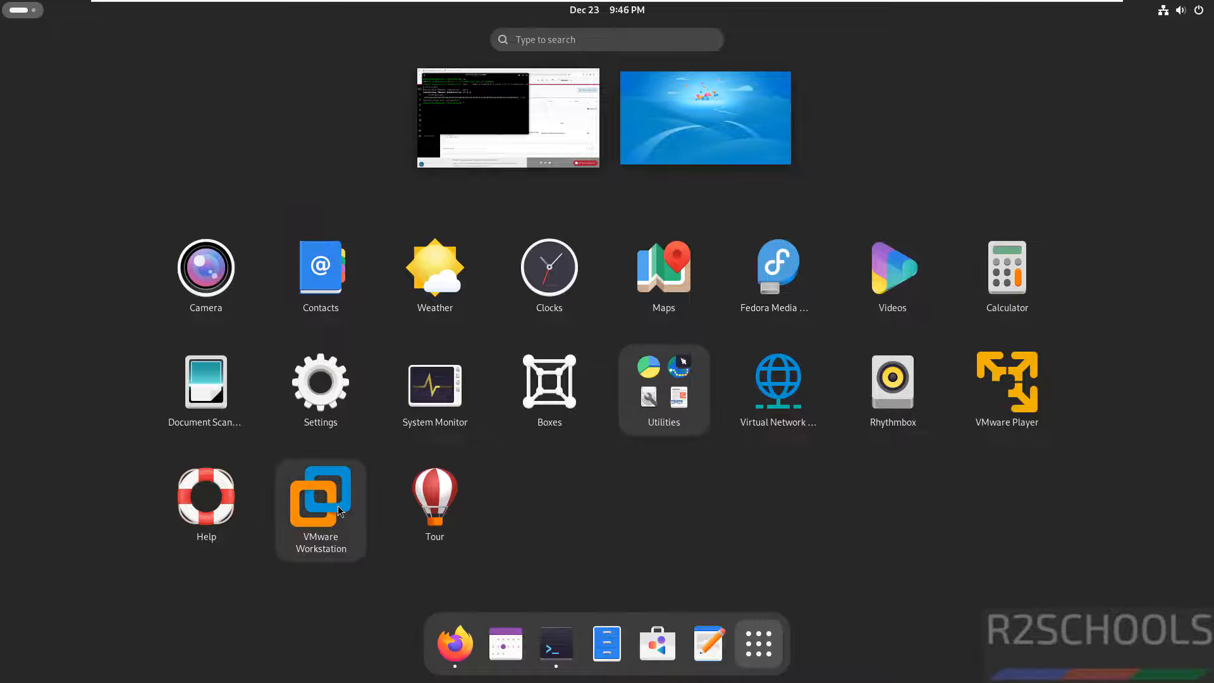
Launch VMware Workstation and accept both the Workstation and OVF Tool licence agreements.
{"action": "left_click", "coordinate": [320, 500]}
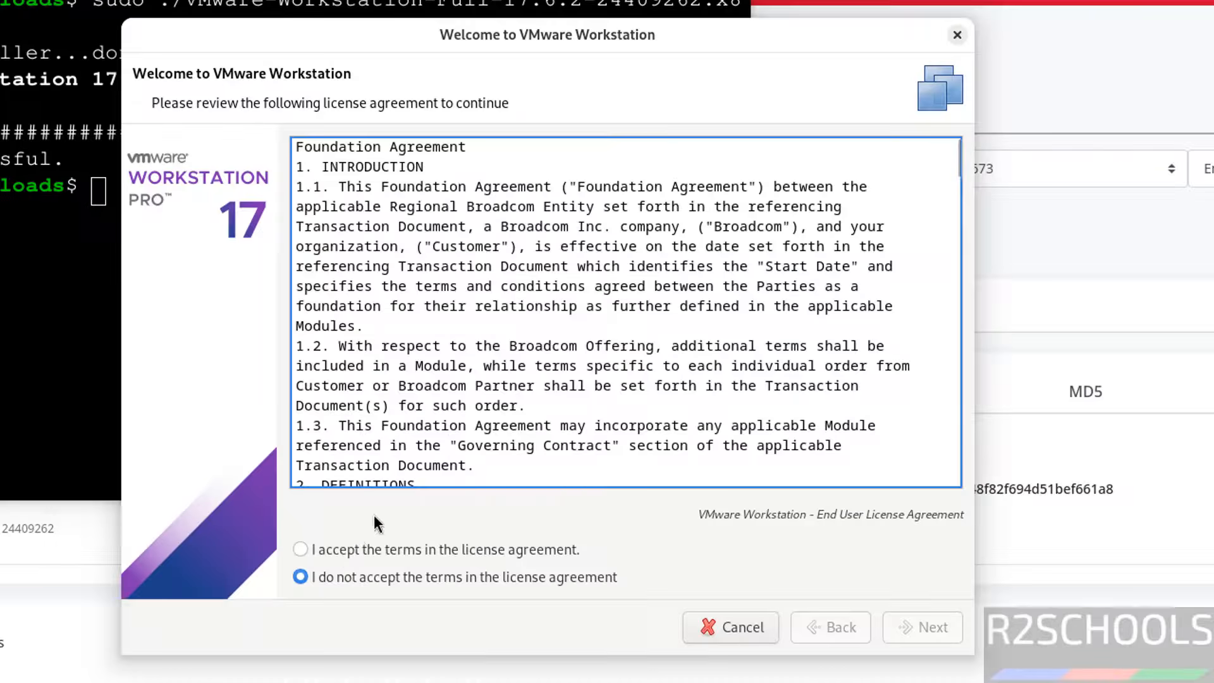
{"action": "left_click", "coordinate": [343, 552]}
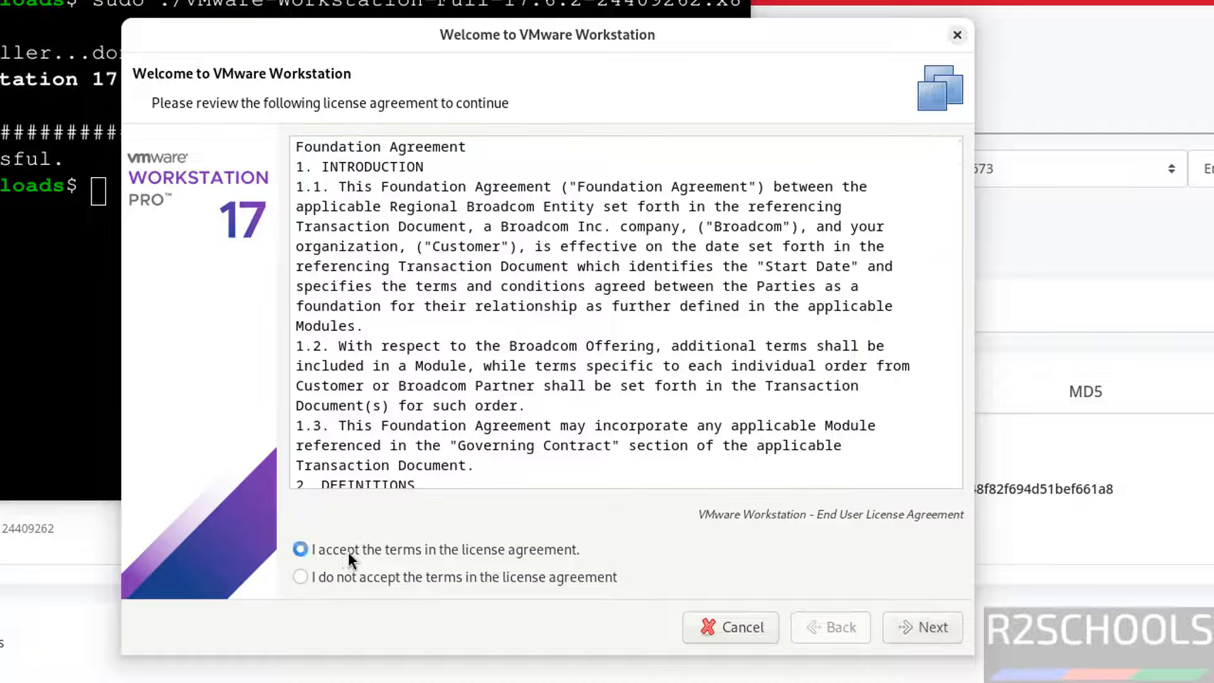
{"action": "left_click", "coordinate": [913, 623]}
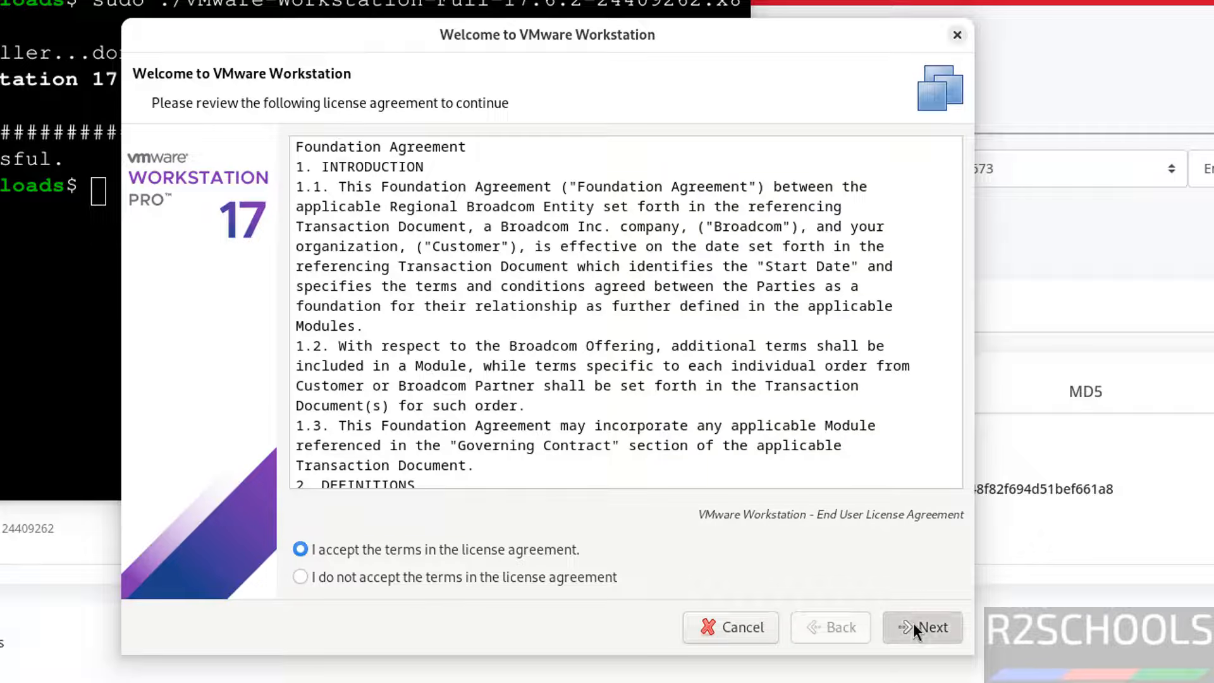
{"action": "left_click", "coordinate": [337, 547]}
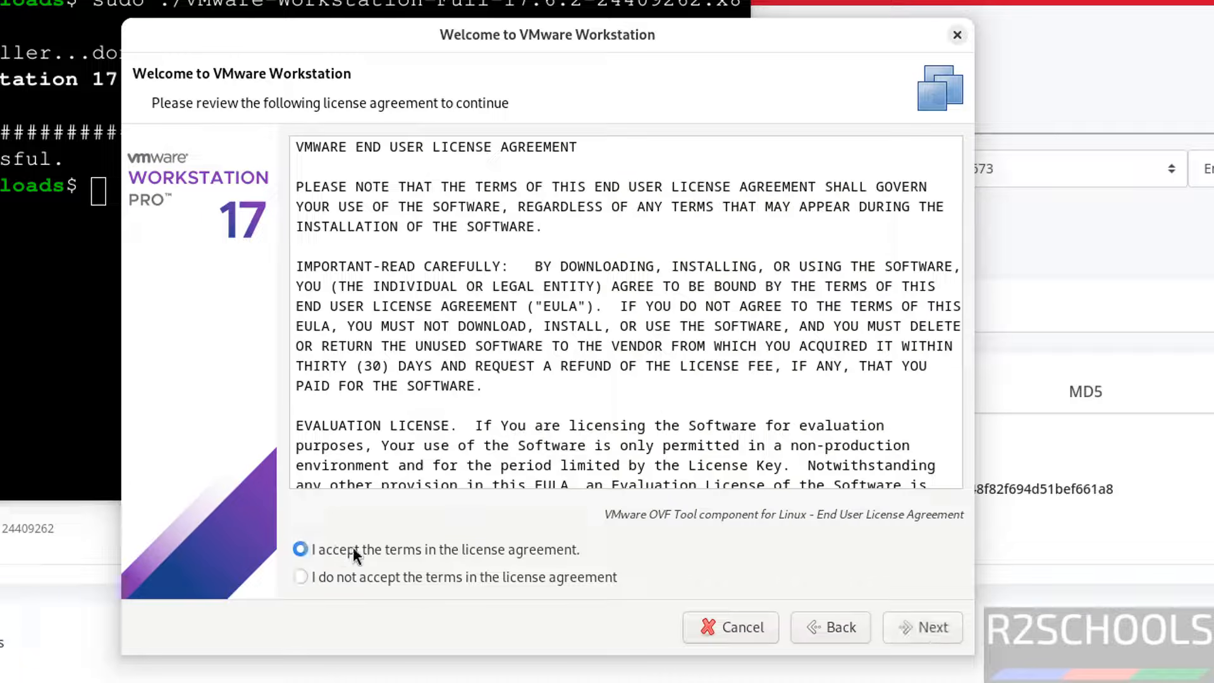
{"action": "left_click", "coordinate": [924, 625]}
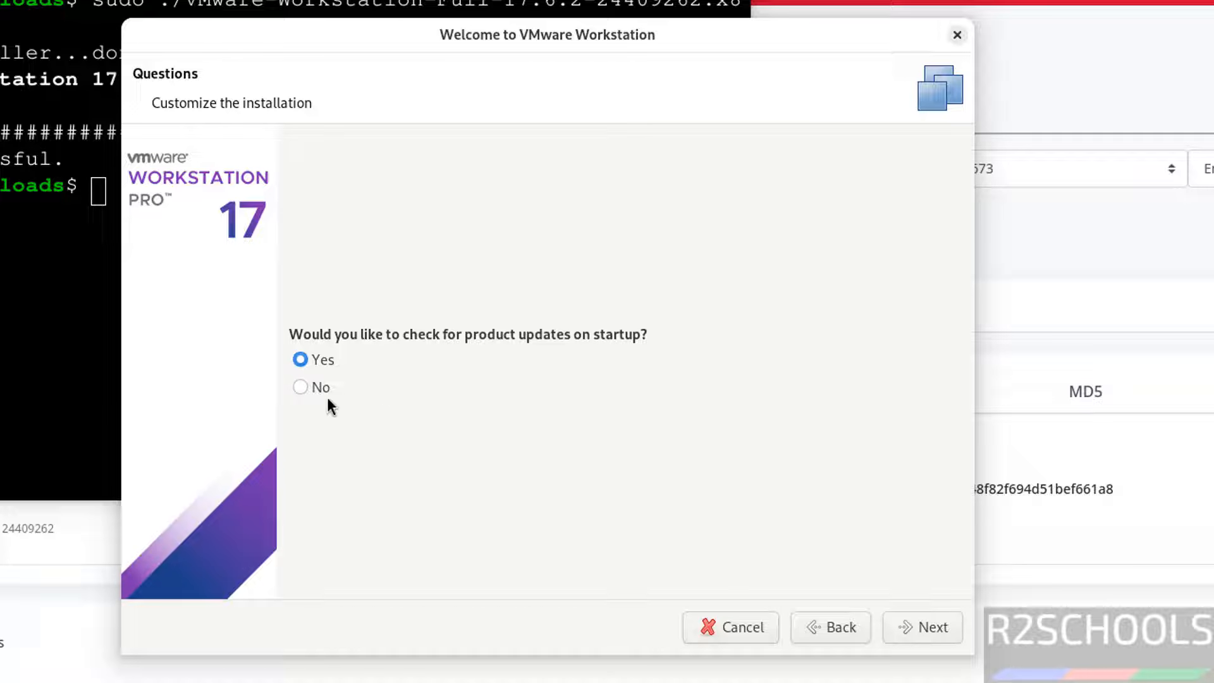
Answer No to checking for product updates on startup and No to joining CEIP.
{"action": "left_click", "coordinate": [305, 389]}
{"action": "left_click", "coordinate": [898, 626]}
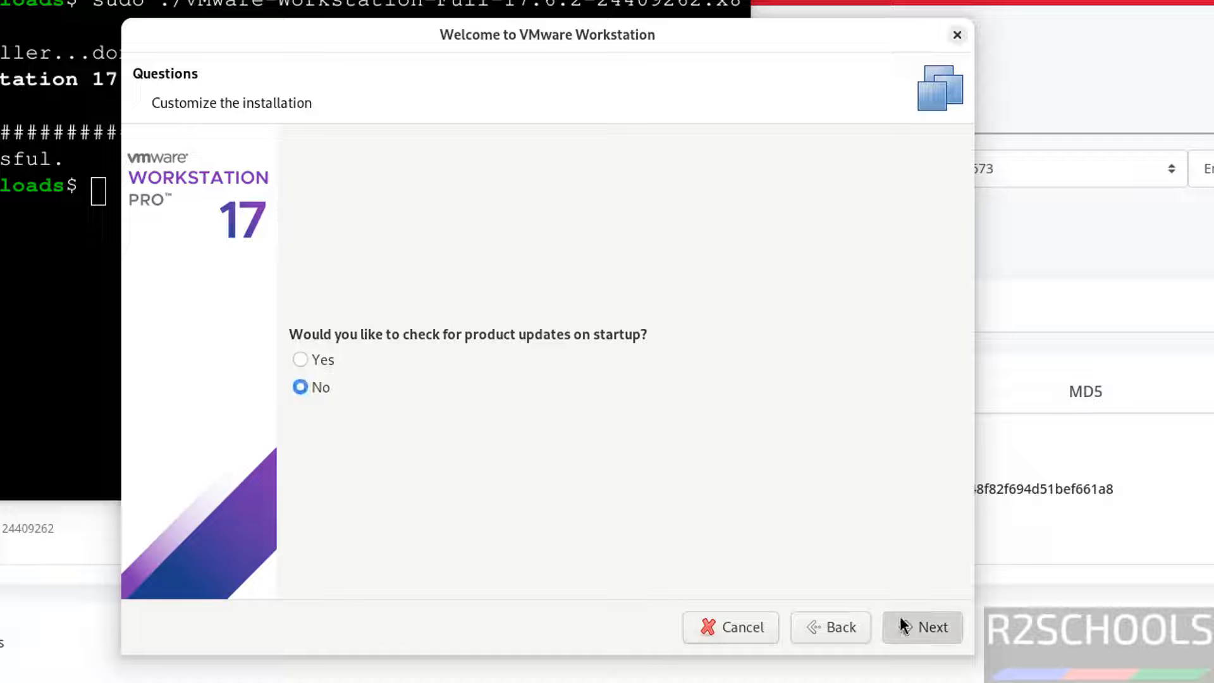
{"action": "left_click", "coordinate": [314, 491]}
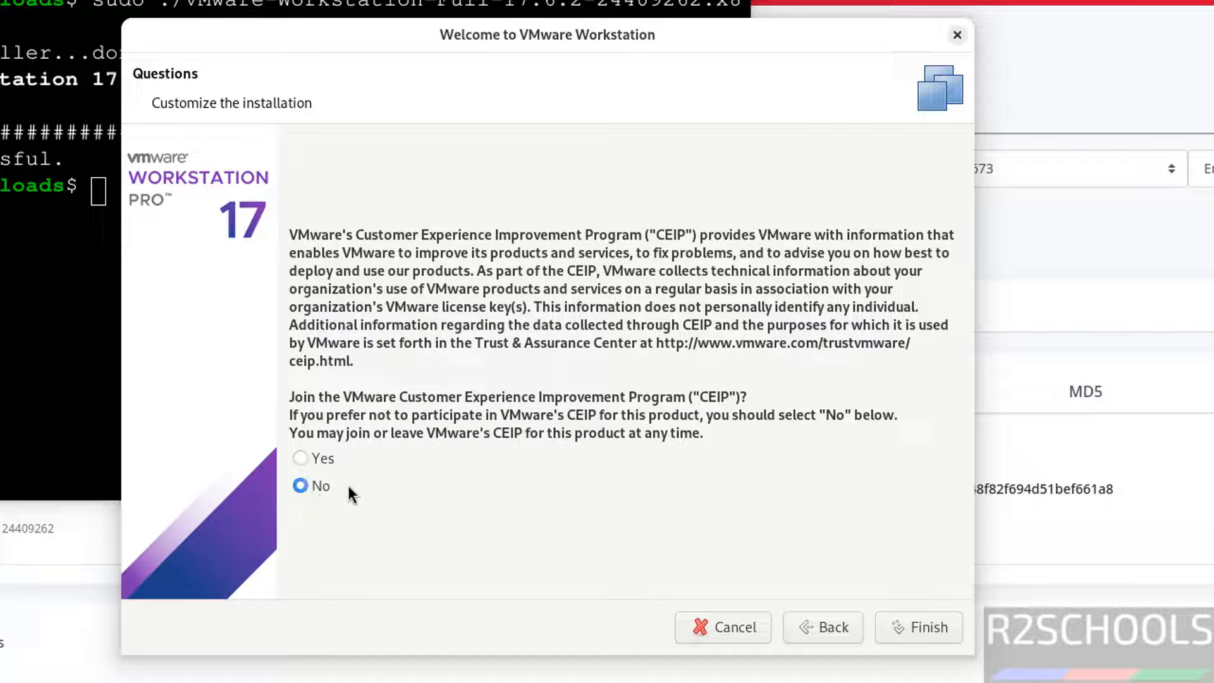
Finish the first-run wizard and enter the account password in the Authentication Required dialog.
{"action": "left_click", "coordinate": [924, 626]}
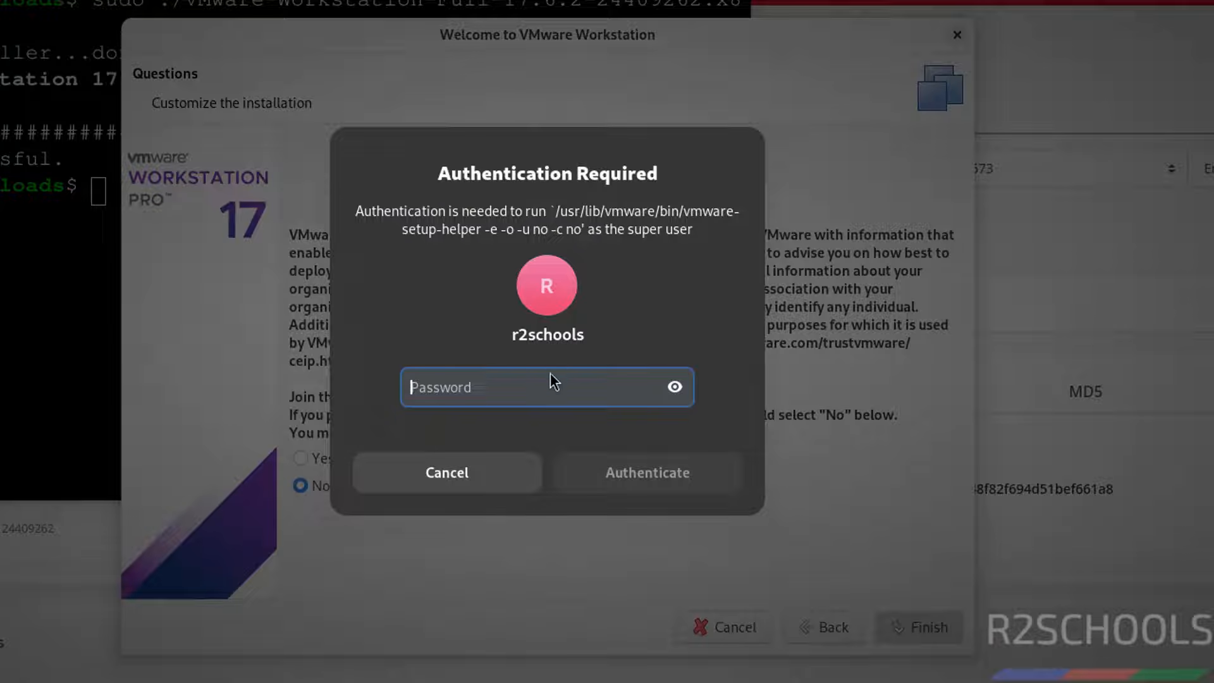
{"action": "type", "text": "••••••••••"}
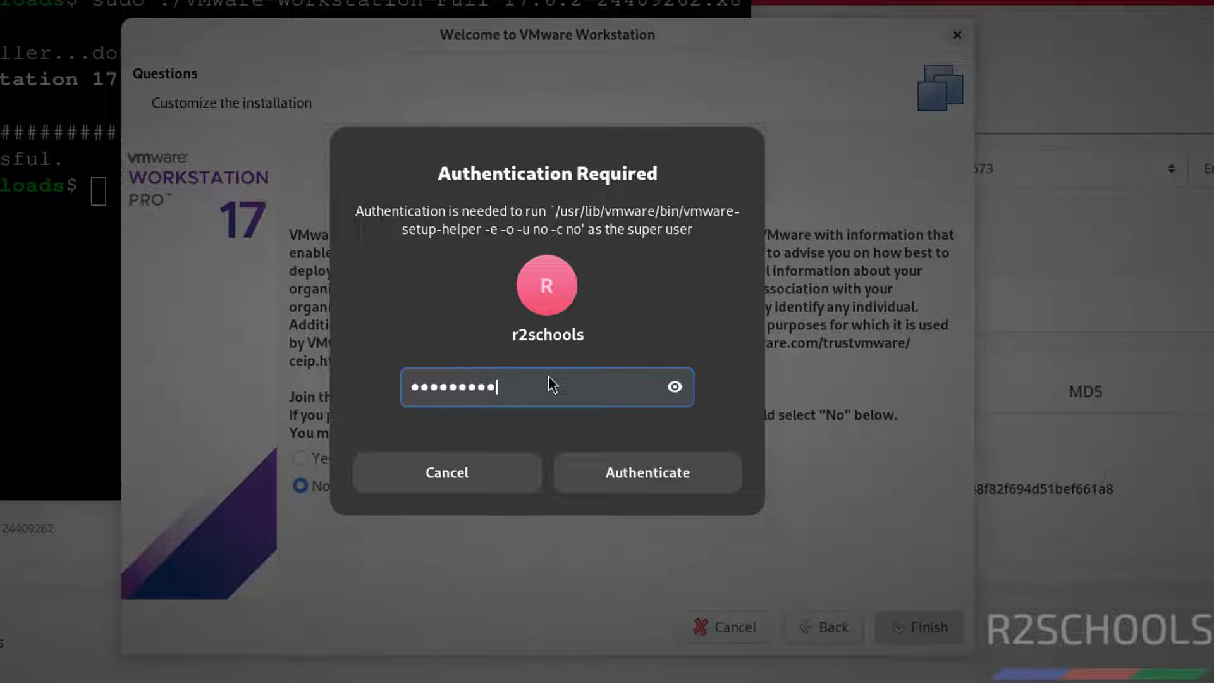
{"action": "key", "text": "Return"}
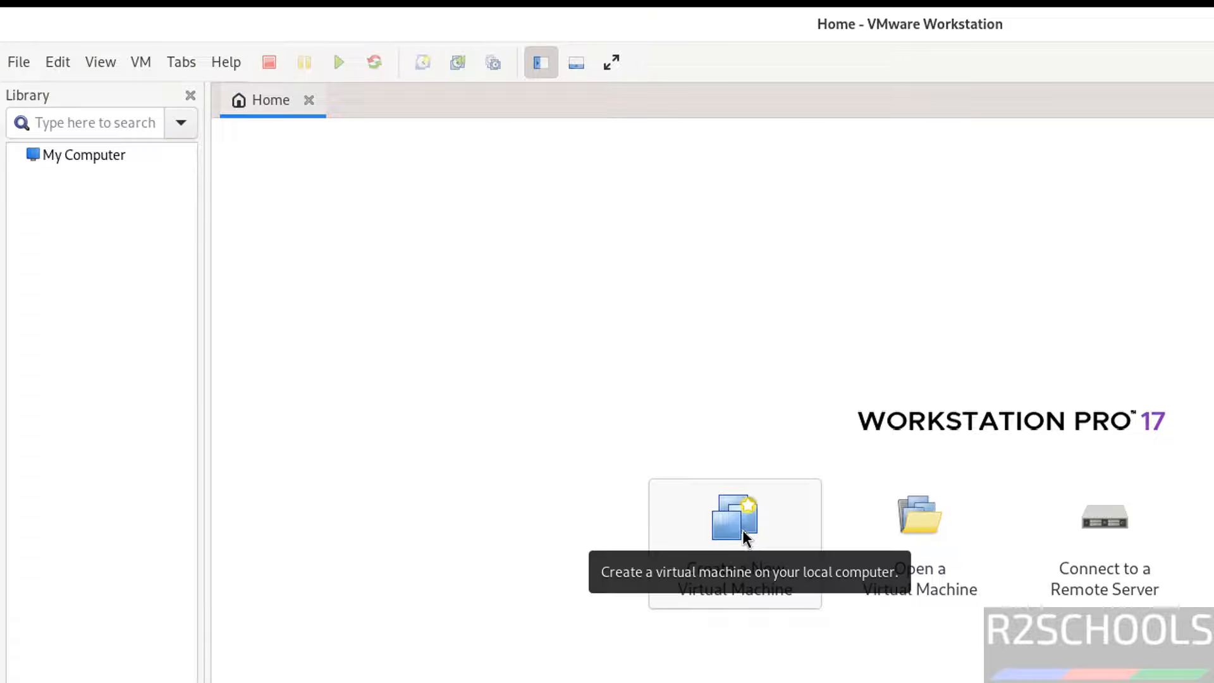
{"action": "left_click", "coordinate": [735, 519]}
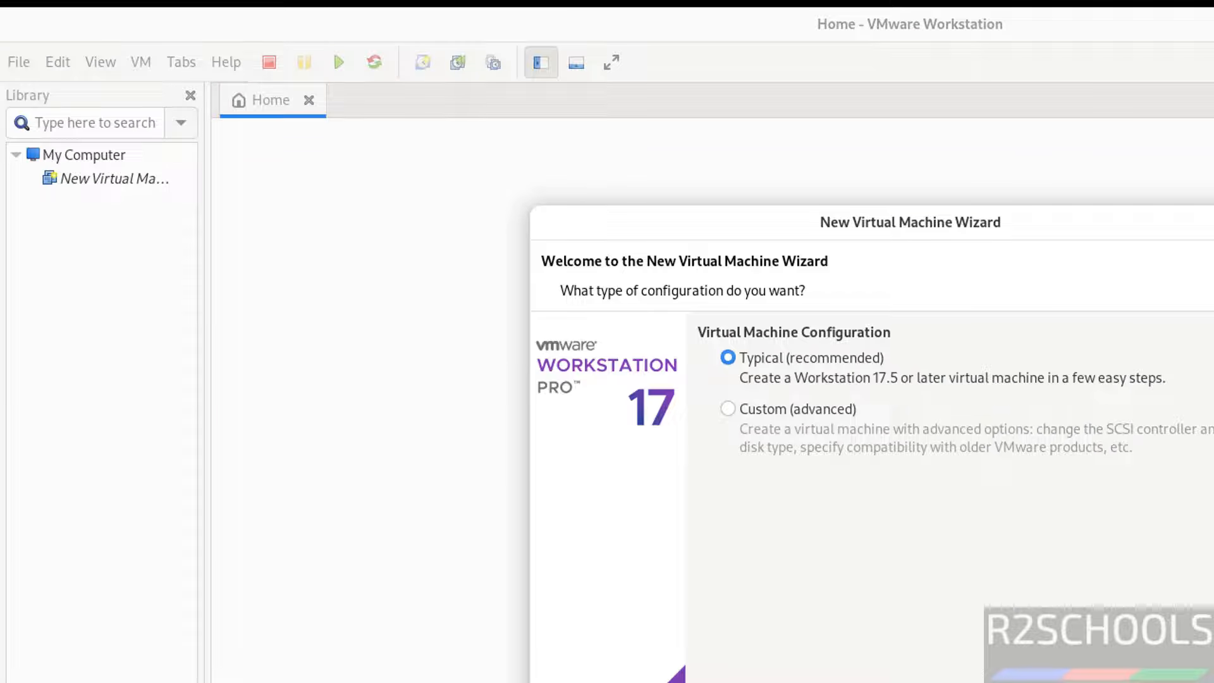
{"action": "left_click", "coordinate": [1208, 680]}
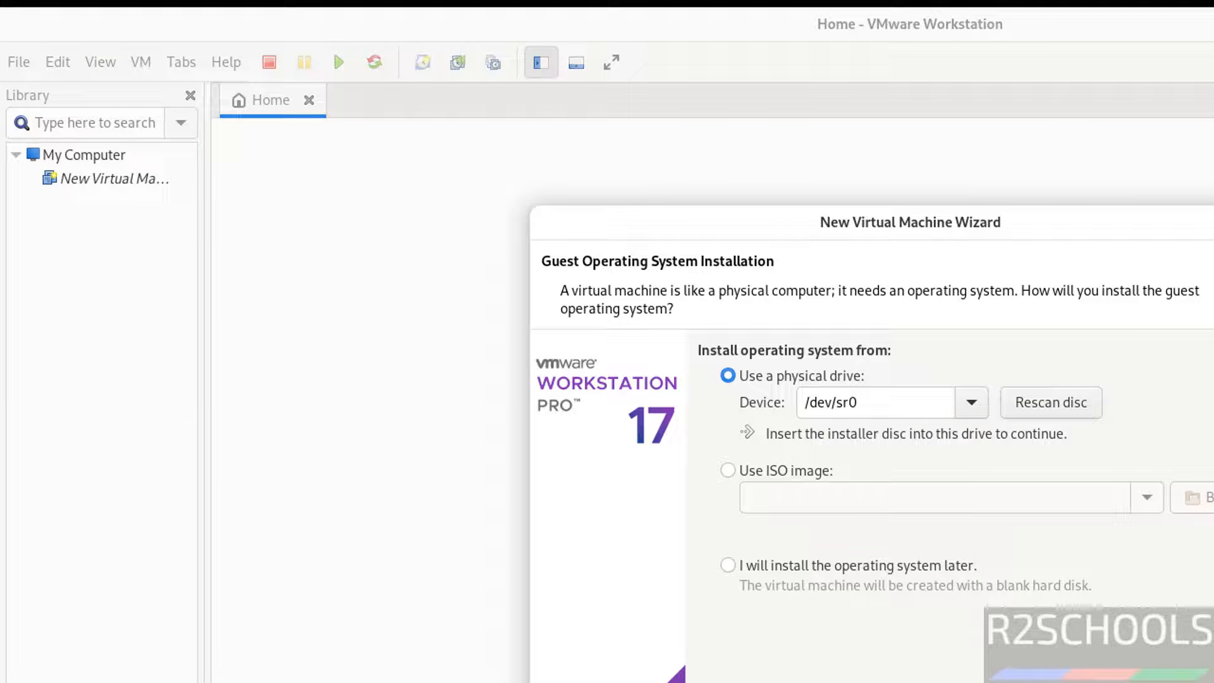
{"action": "left_click", "coordinate": [1139, 680]}
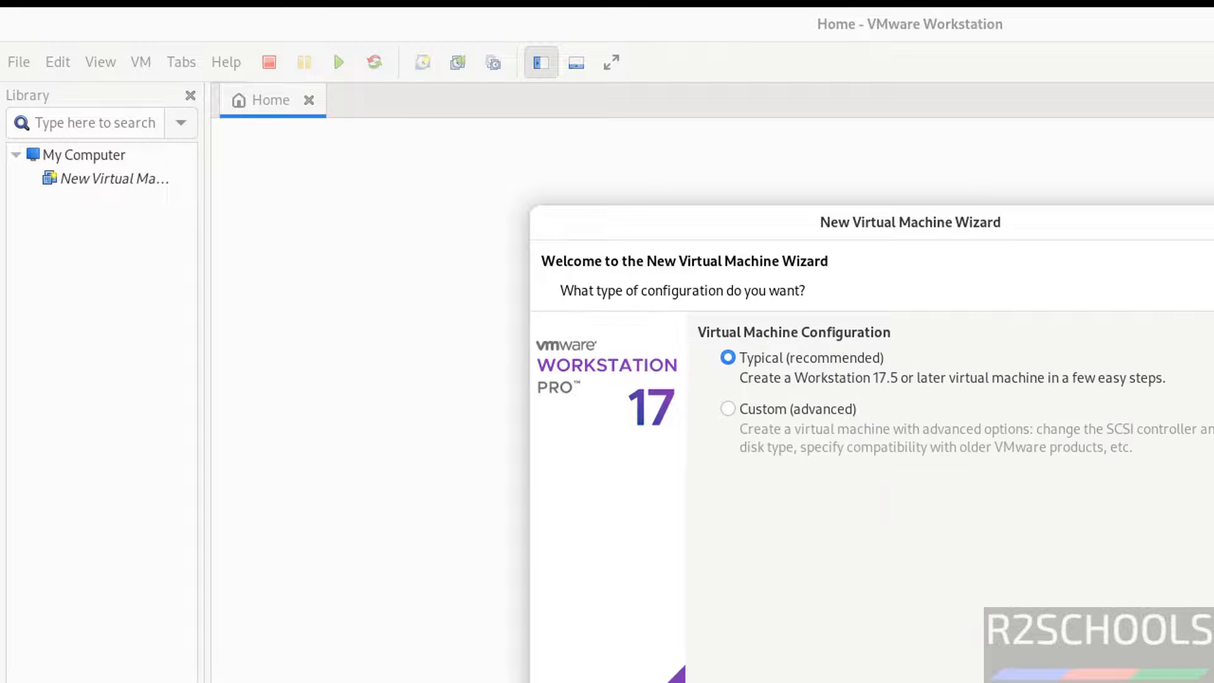
{"action": "left_click", "coordinate": [563, 682]}
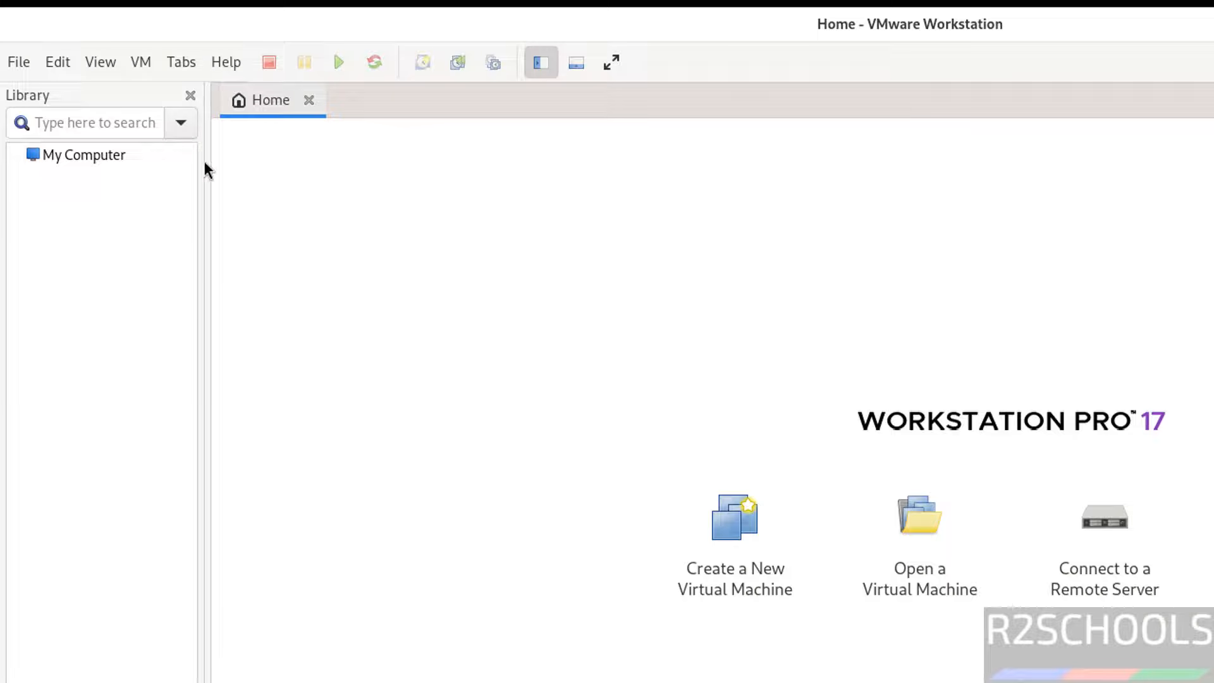
{"action": "left_click", "coordinate": [28, 63]}
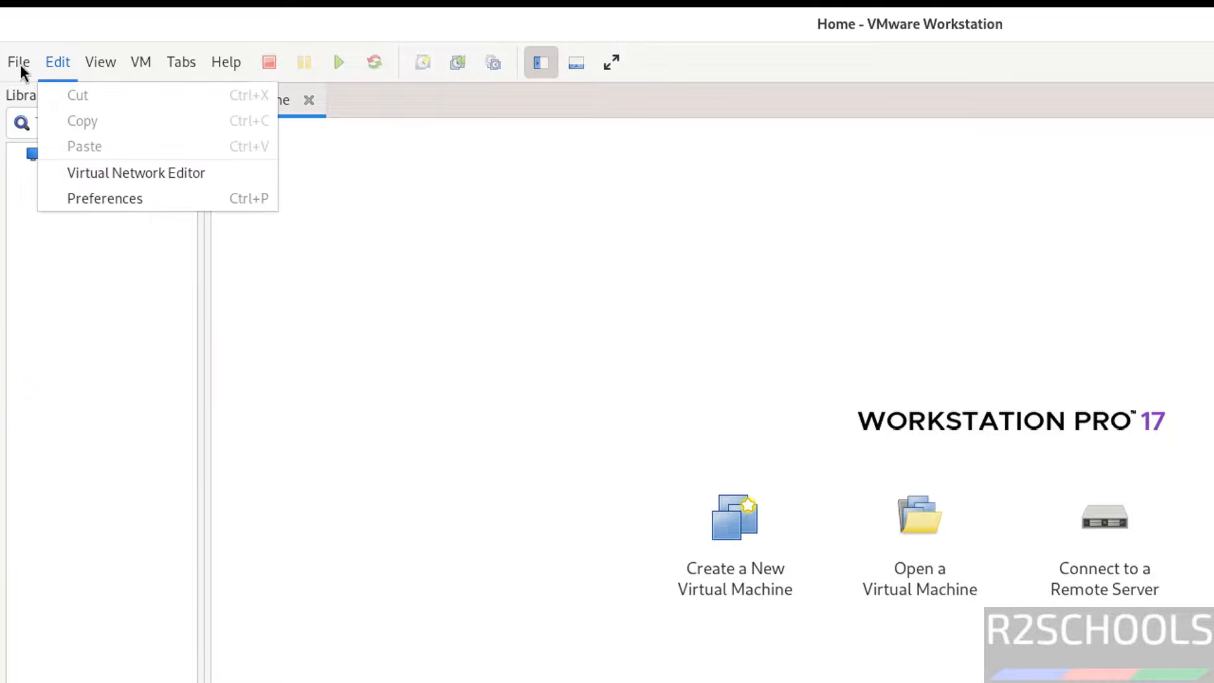
{"action": "left_click", "coordinate": [658, 293]}
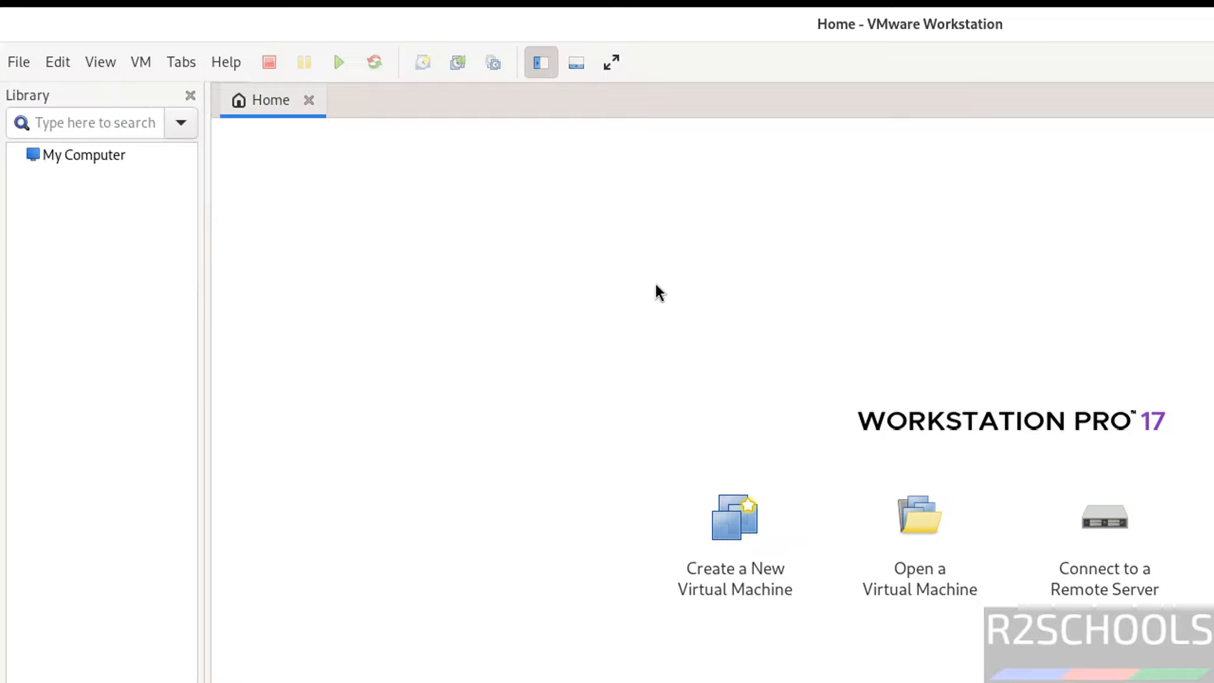
{"action": "left_click", "coordinate": [234, 68]}
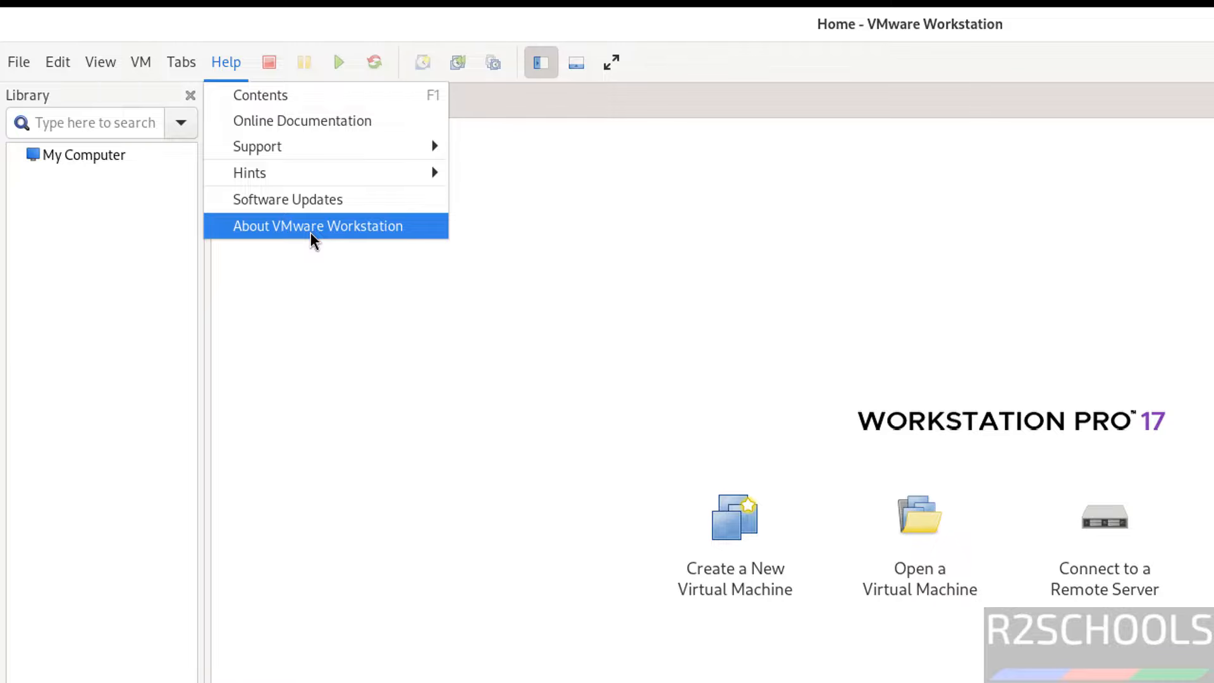
{"action": "left_click", "coordinate": [313, 239]}
{"action": "key", "text": "Escape"}
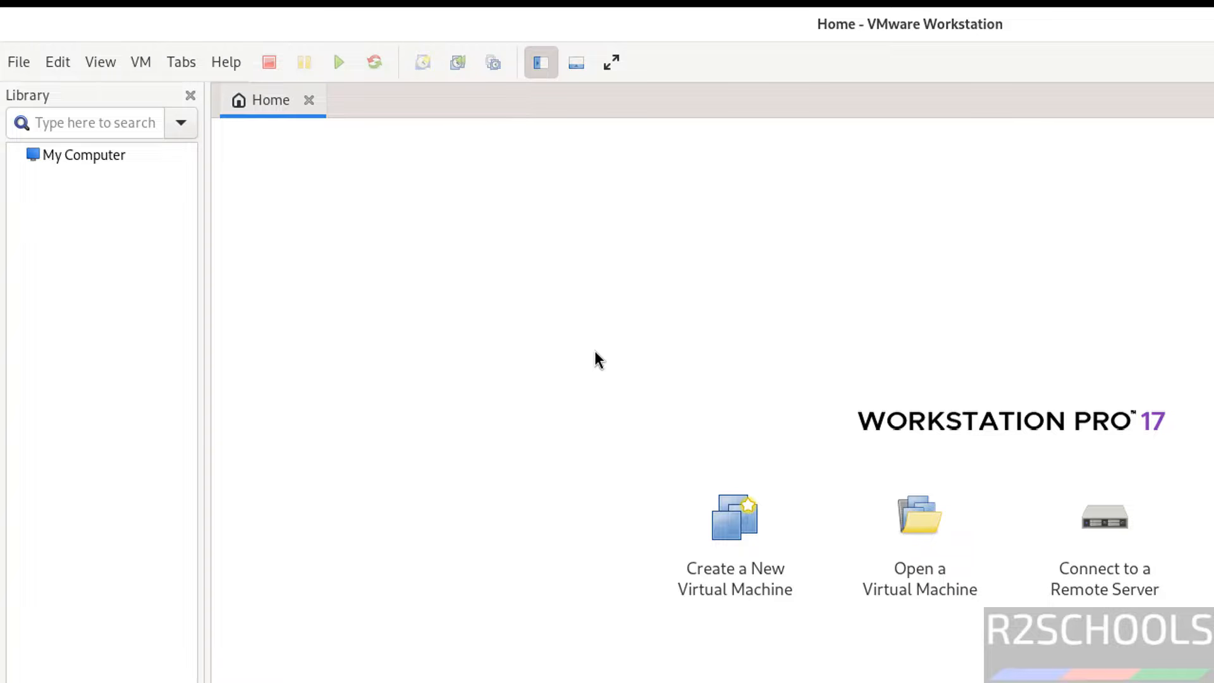
{"action": "key", "text": "alt+Tab"}
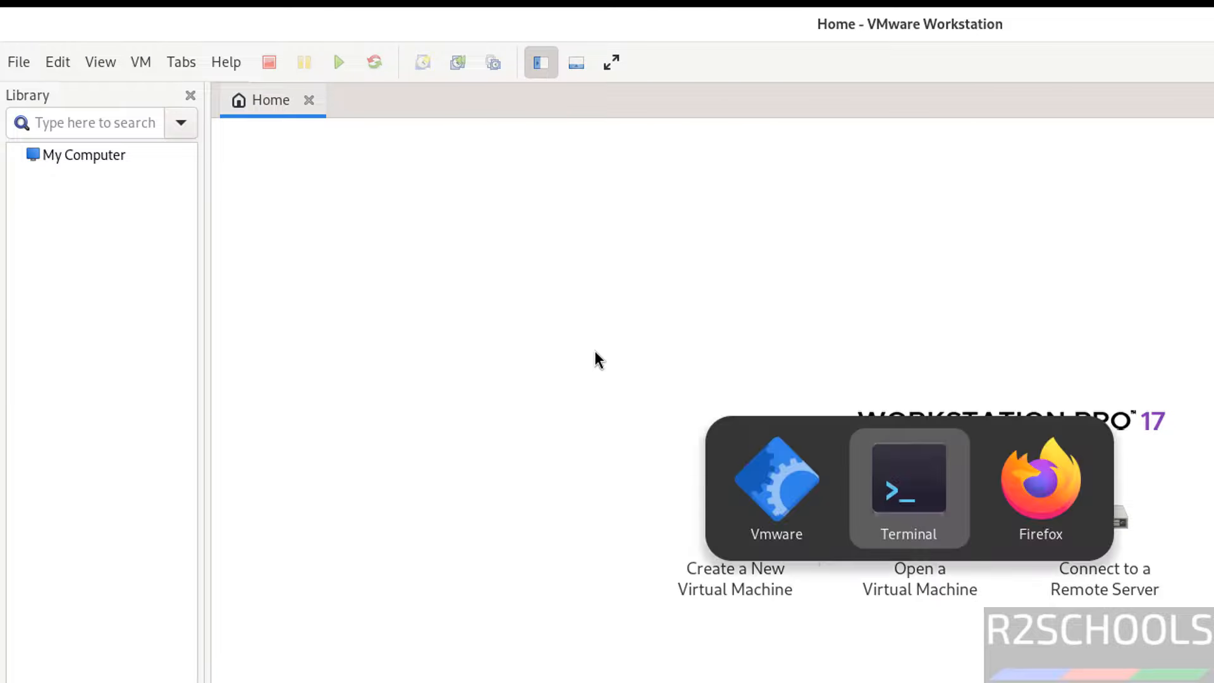
Delete VMware-Workstation-Full-17.6.2-24409262.x86_64.bundle with rm, listing Downloads before and after.
{"action": "type", "text": "ls"}
{"action": "key", "text": "Return"}
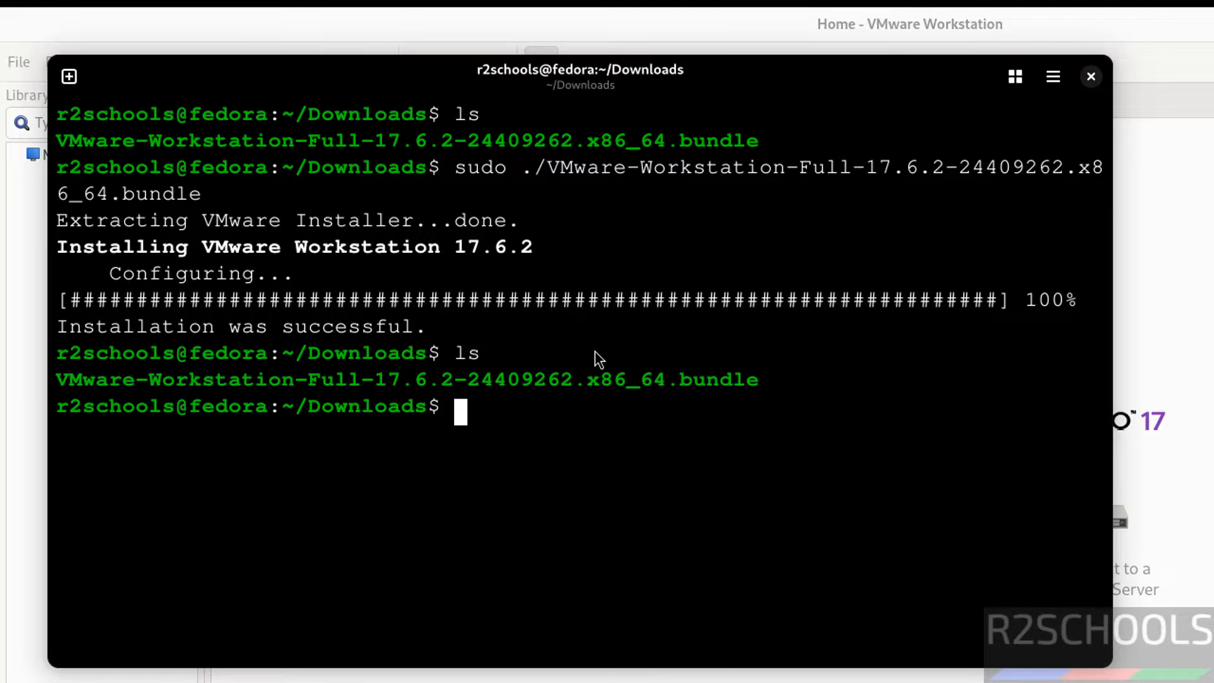
{"action": "type", "text": "rm "}
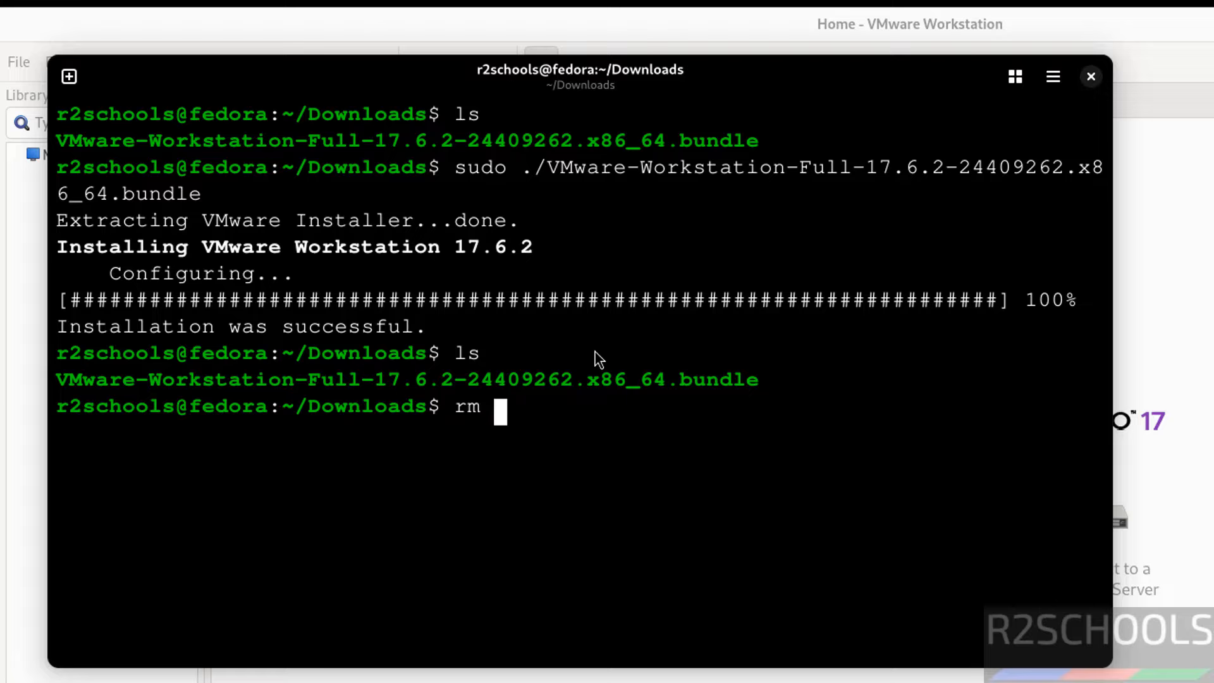
{"action": "type", "text": "VM"}
{"action": "key", "text": "Tab"}
{"action": "key", "text": "Return"}
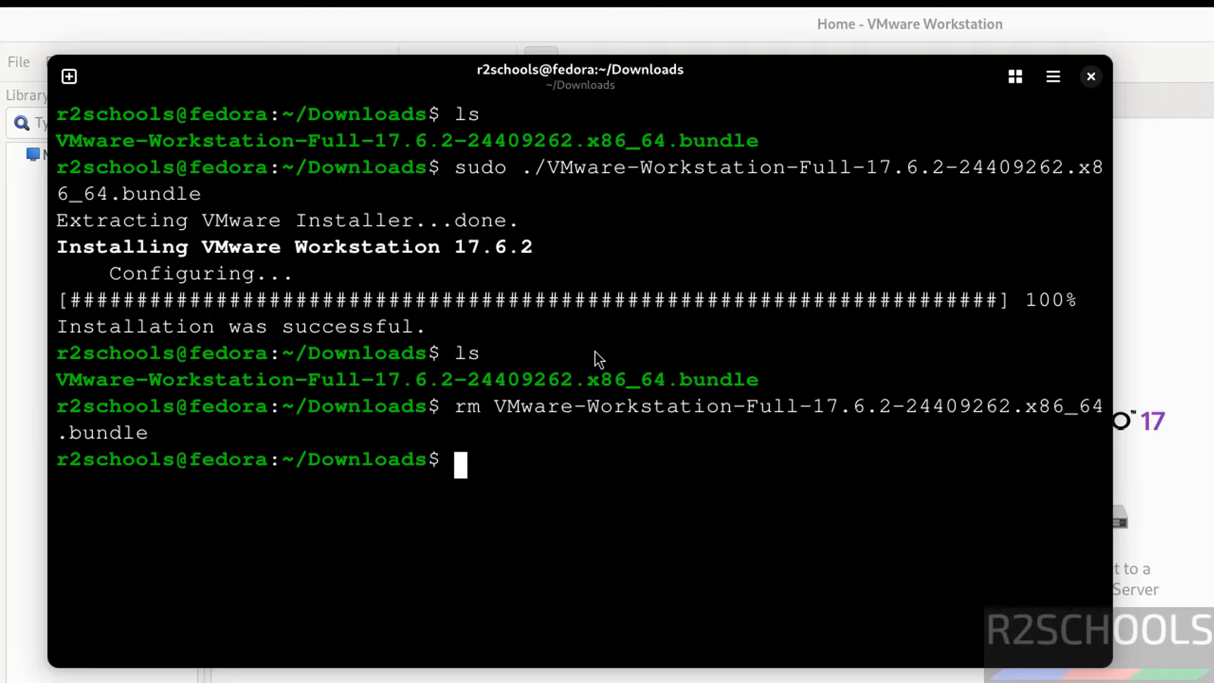
{"action": "type", "text": "ls"}
{"action": "key", "text": "Return"}
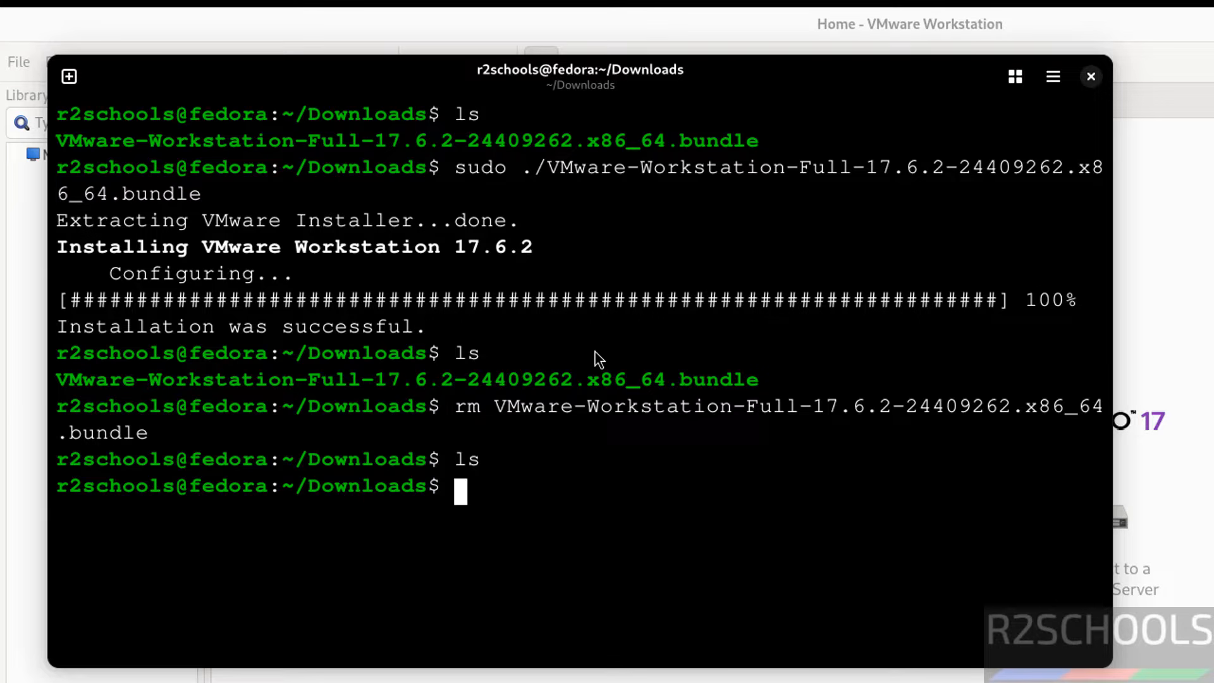